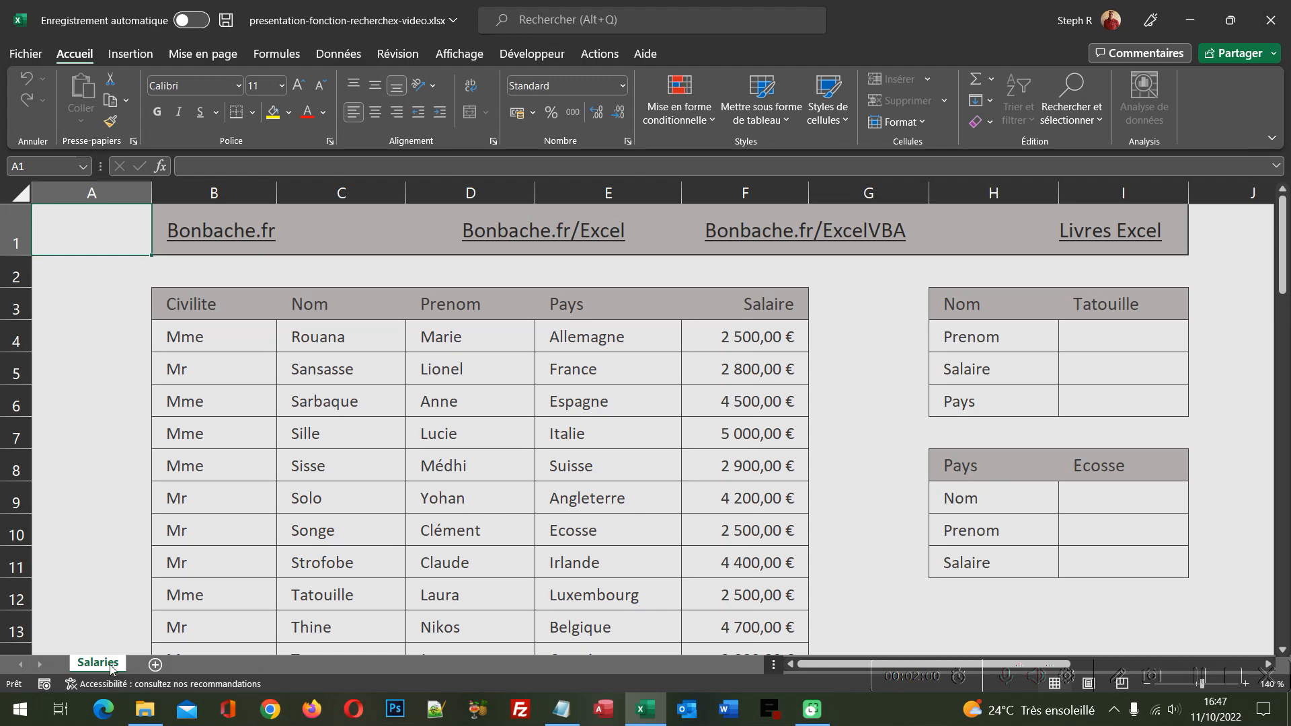
# Check the workbook's defined names by selecting the Pays range, and return to cell A1
pyautogui.click(85, 167)
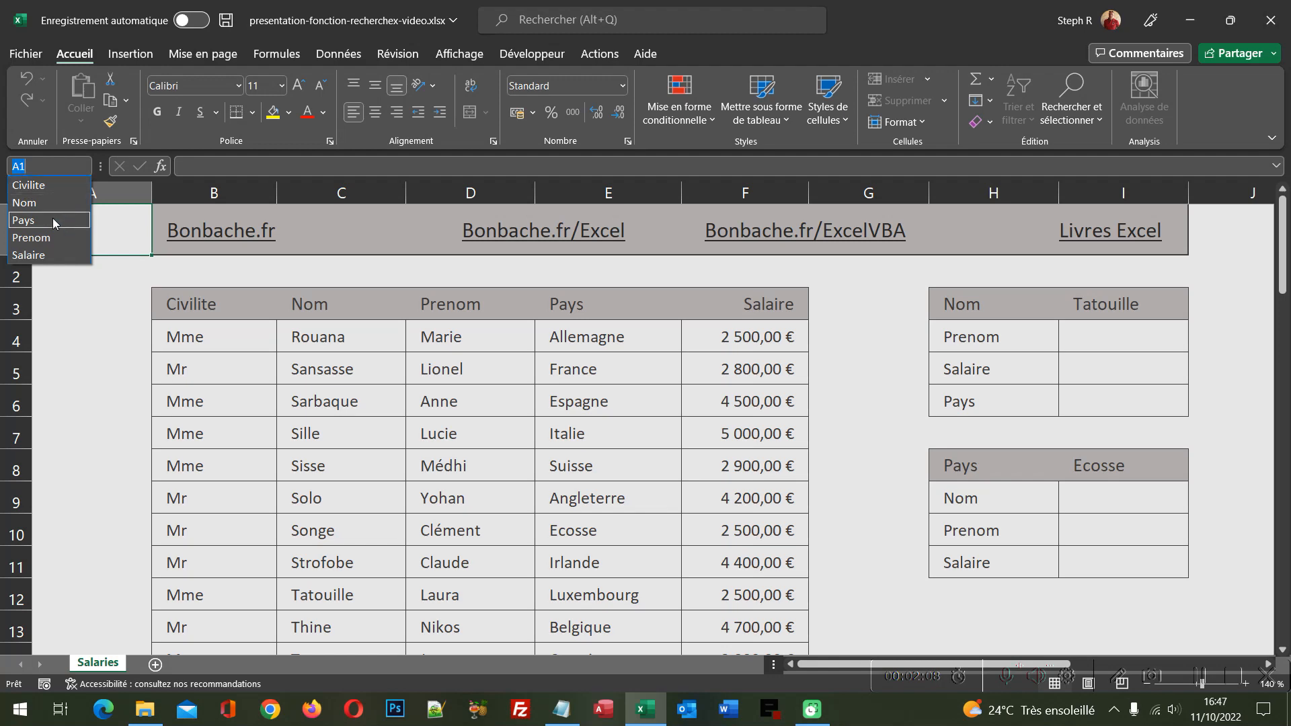
pyautogui.click(27, 220)
pyautogui.scroll(1, 658, 313)
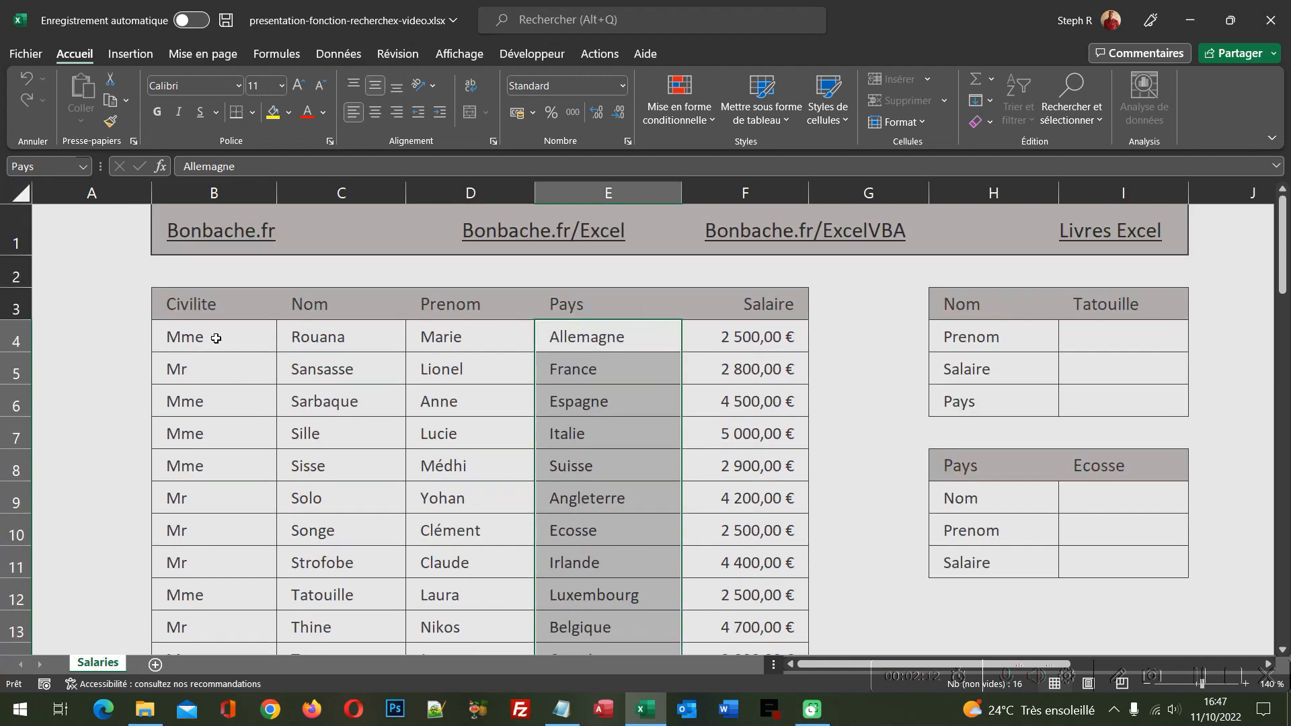
pyautogui.click(113, 216)
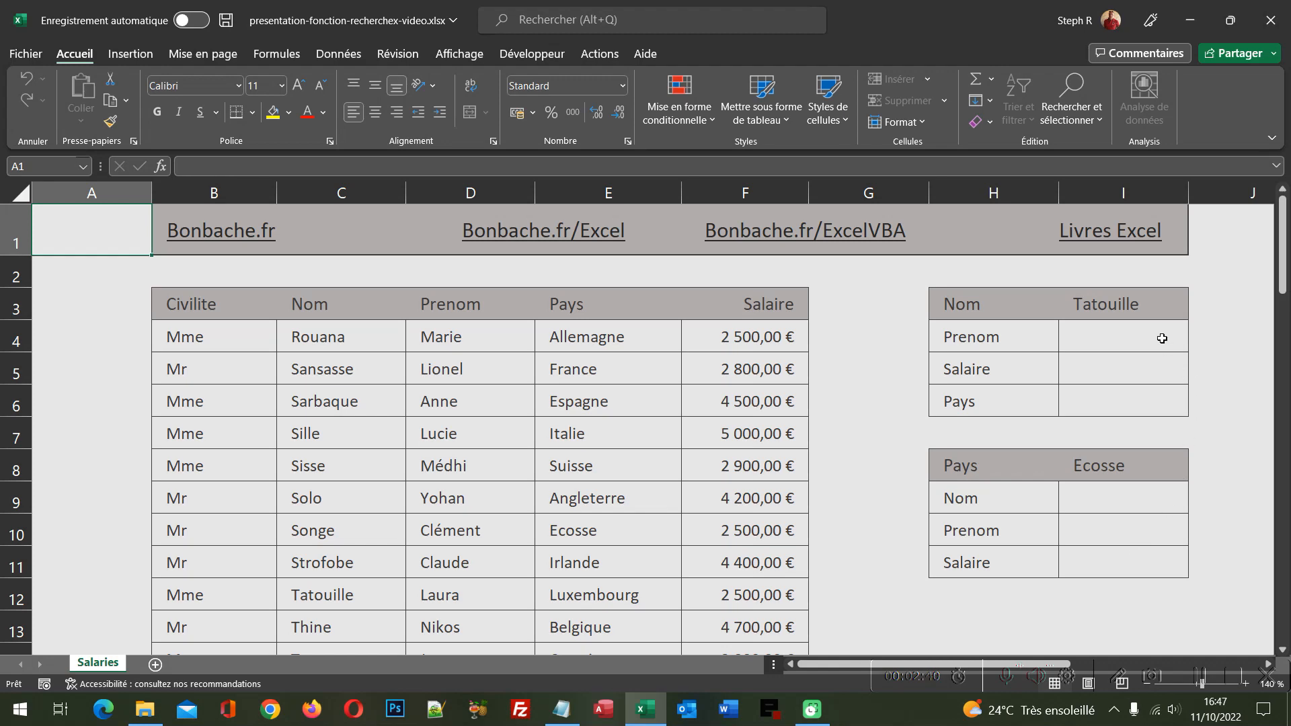
# Examine the choices offered by the Nom list in cell I3 and the Pays list in cell I8
pyautogui.click(1158, 307)
pyautogui.click(1197, 313)
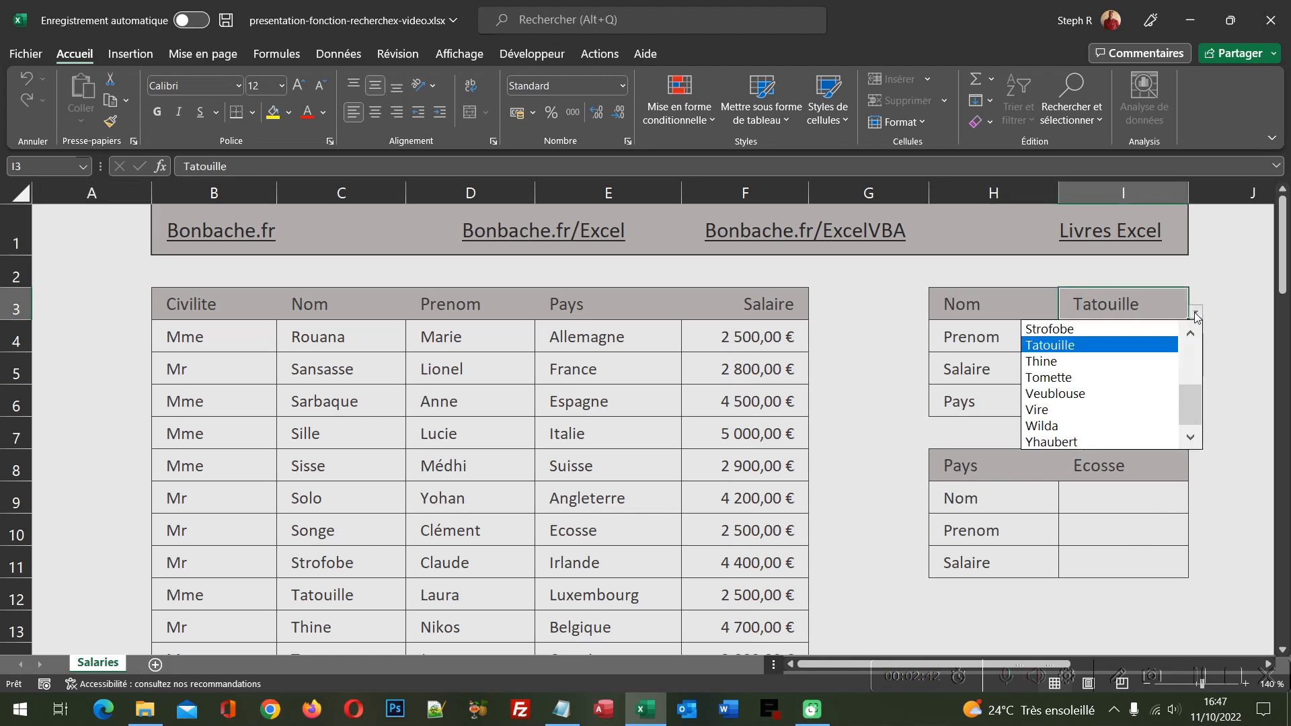
pyautogui.click(1196, 314)
pyautogui.click(1179, 469)
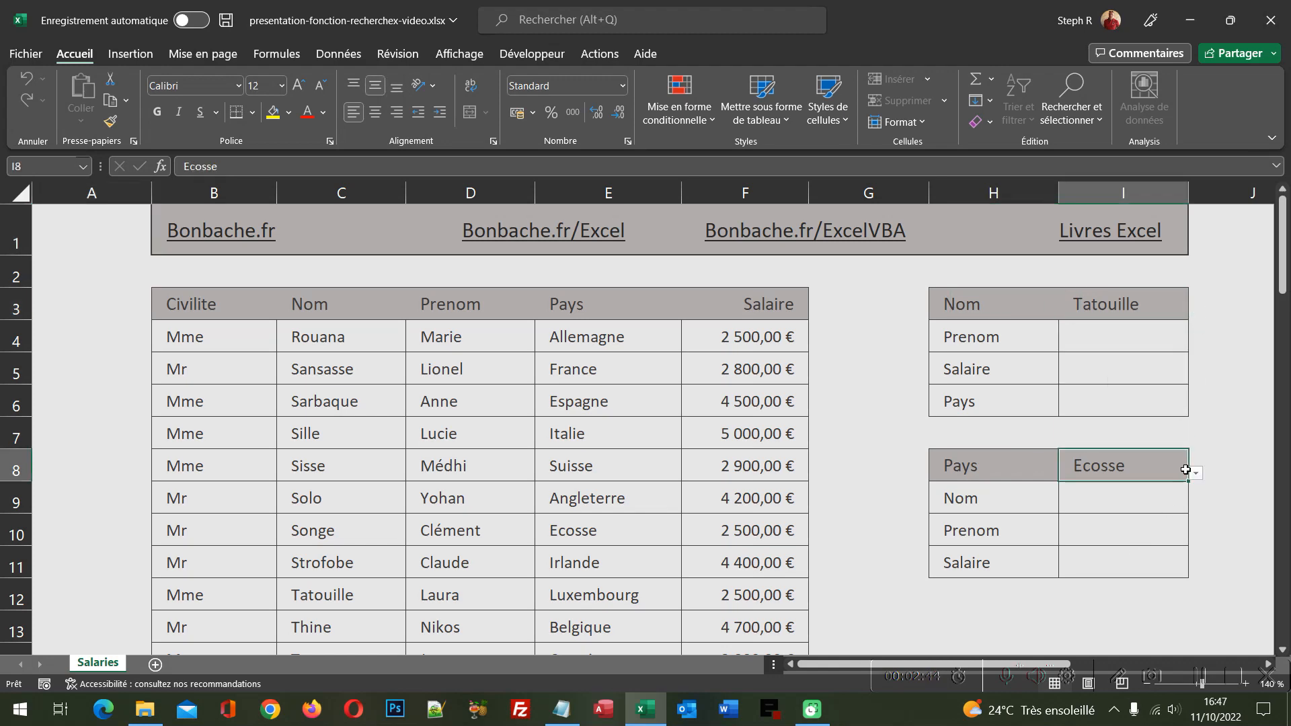
pyautogui.click(1197, 477)
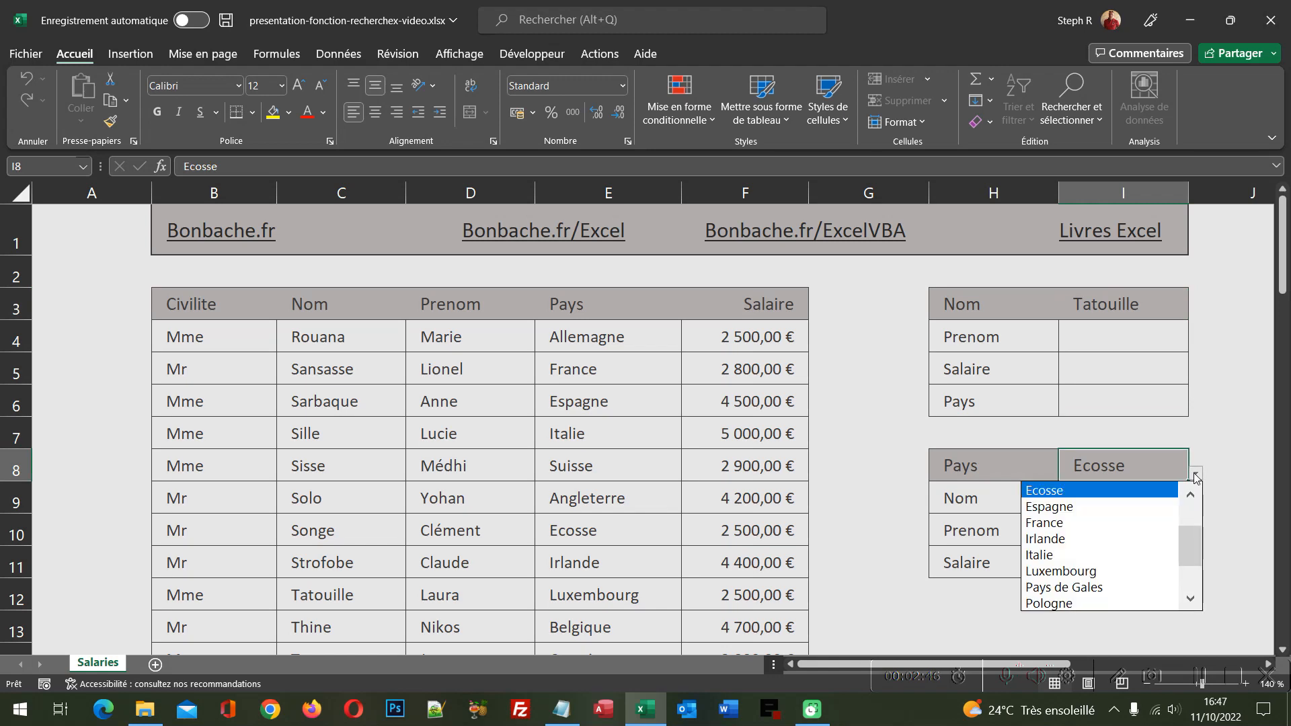
pyautogui.click(1148, 316)
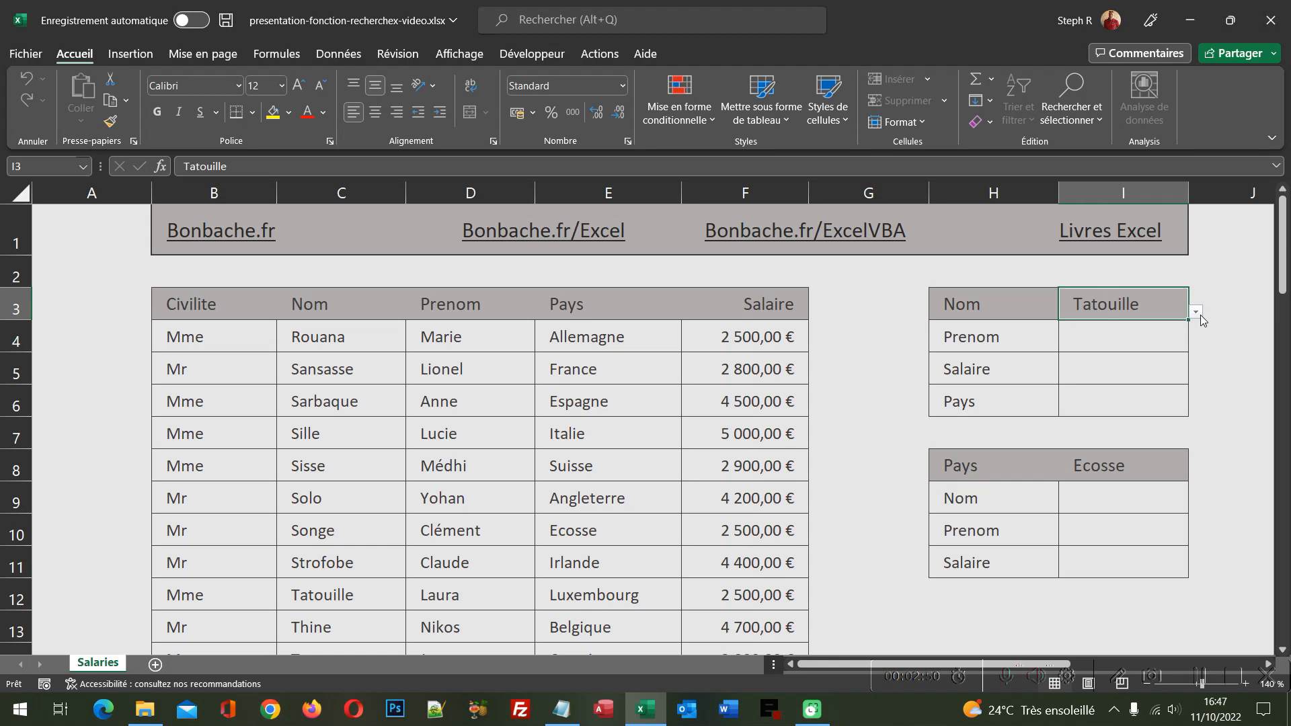
pyautogui.click(1201, 316)
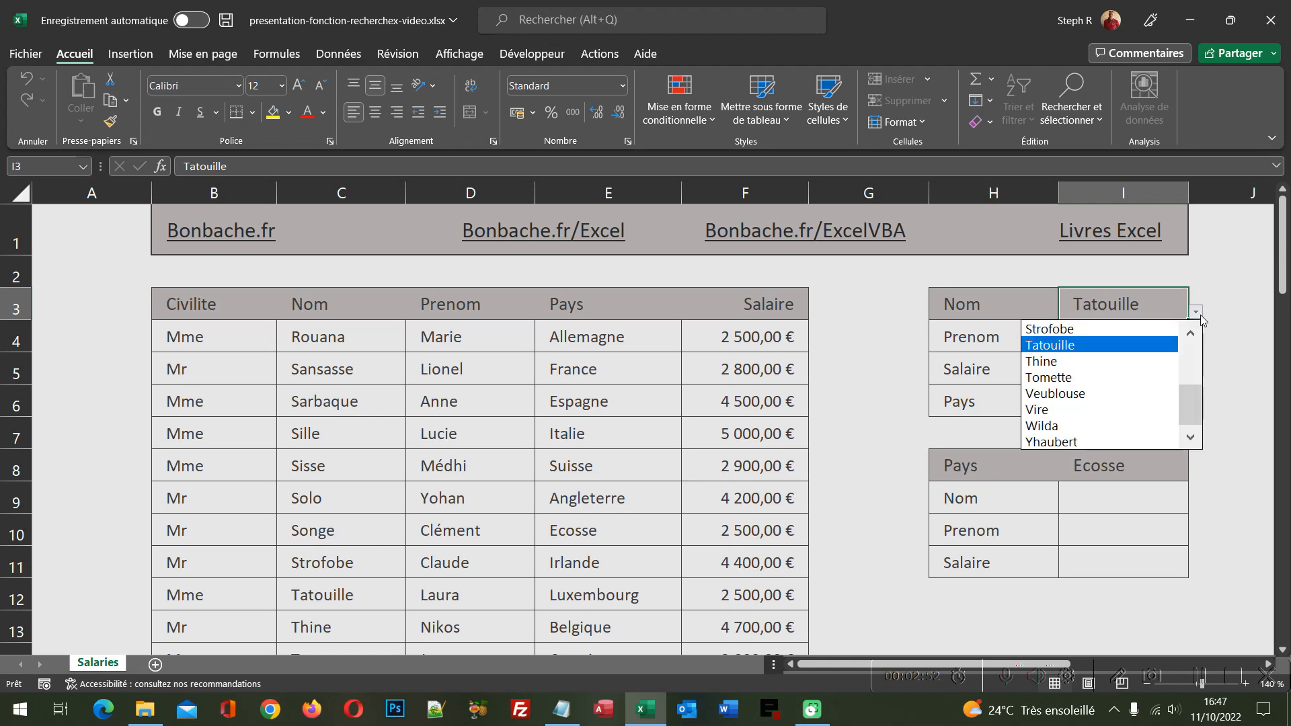
pyautogui.click(1200, 316)
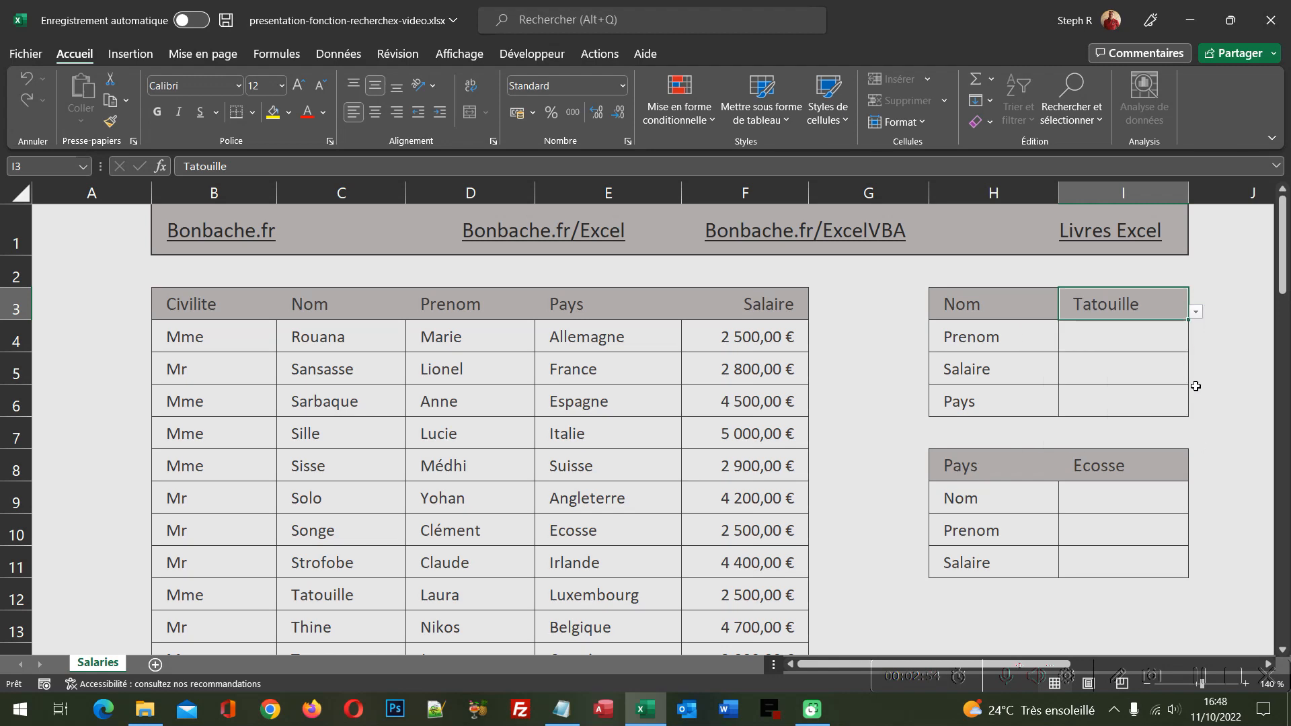
pyautogui.click(1163, 454)
pyautogui.click(1198, 475)
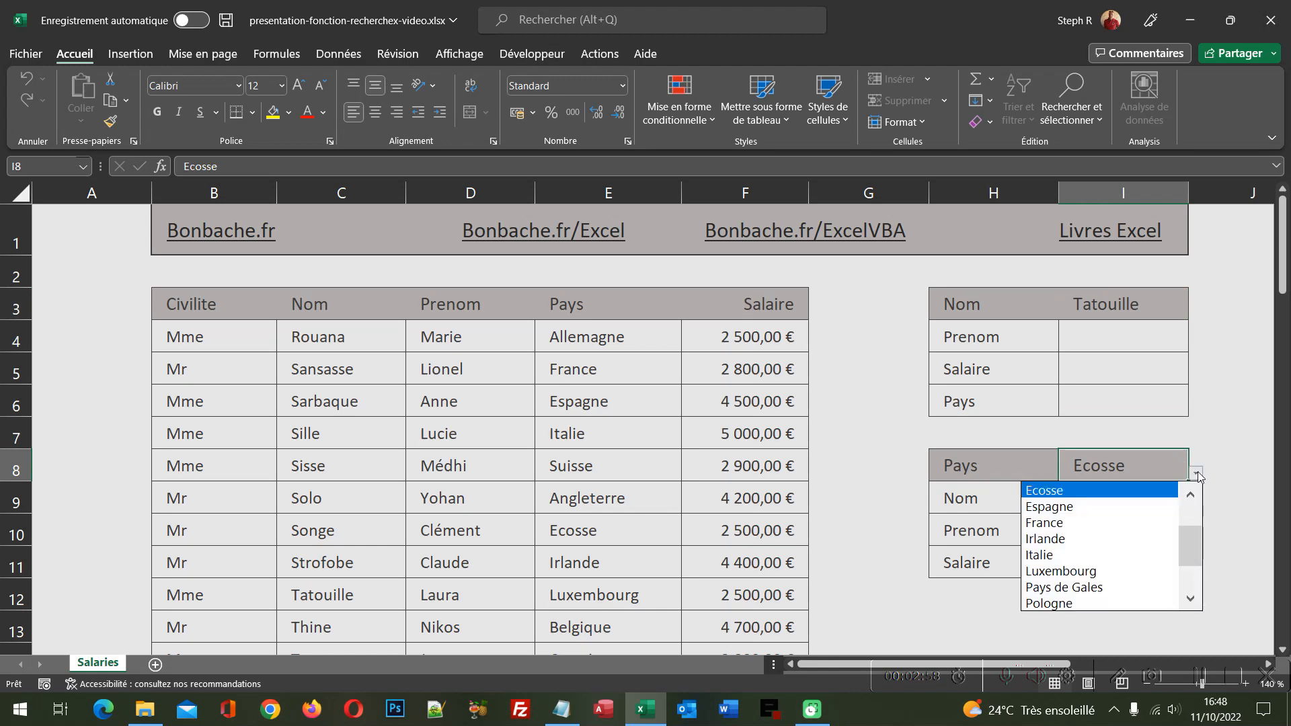
pyautogui.click(1199, 475)
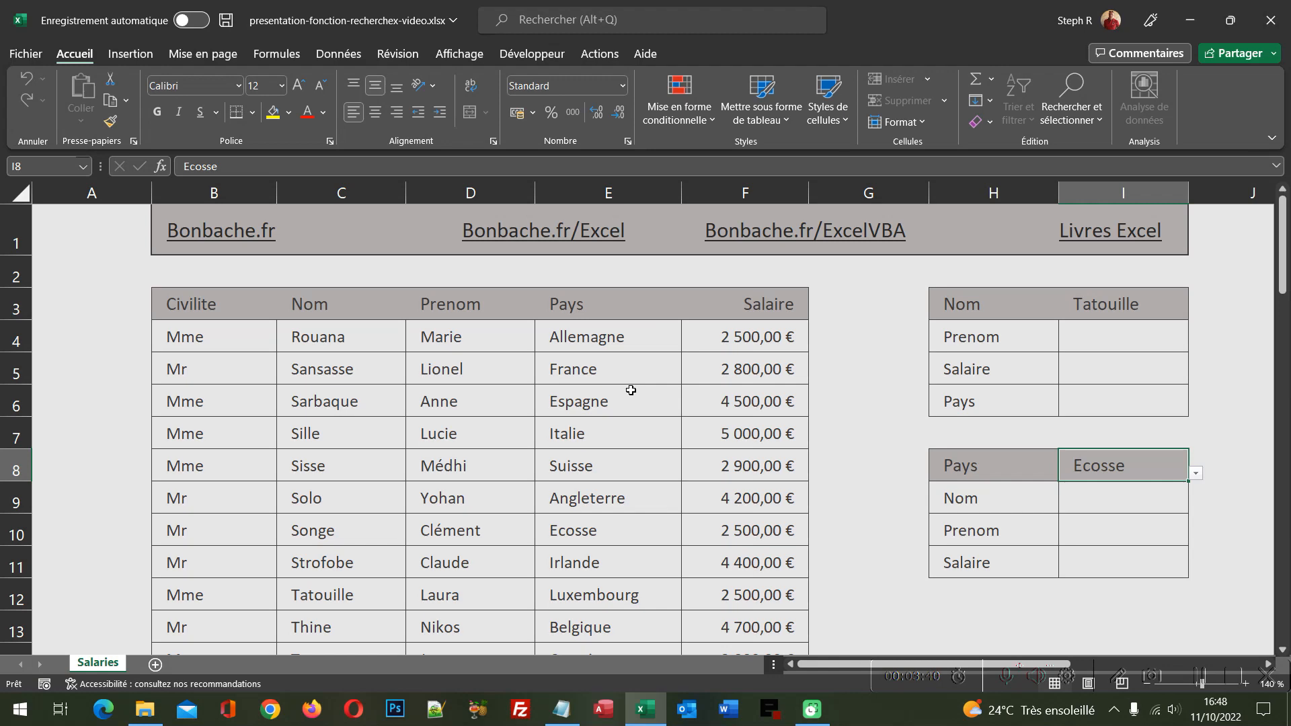
# Start a RECHERCHEX formula in cell I4, beside the Prenom label
pyautogui.click(1100, 345)
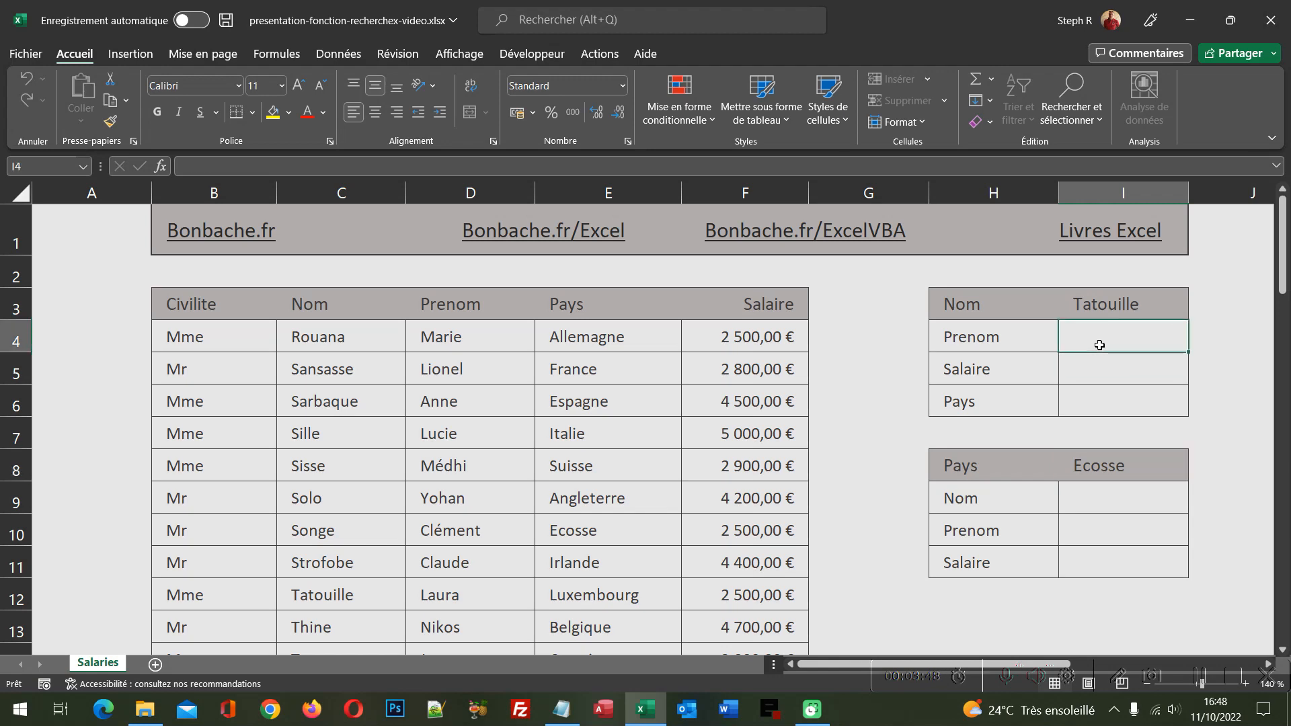
pyautogui.write('=')
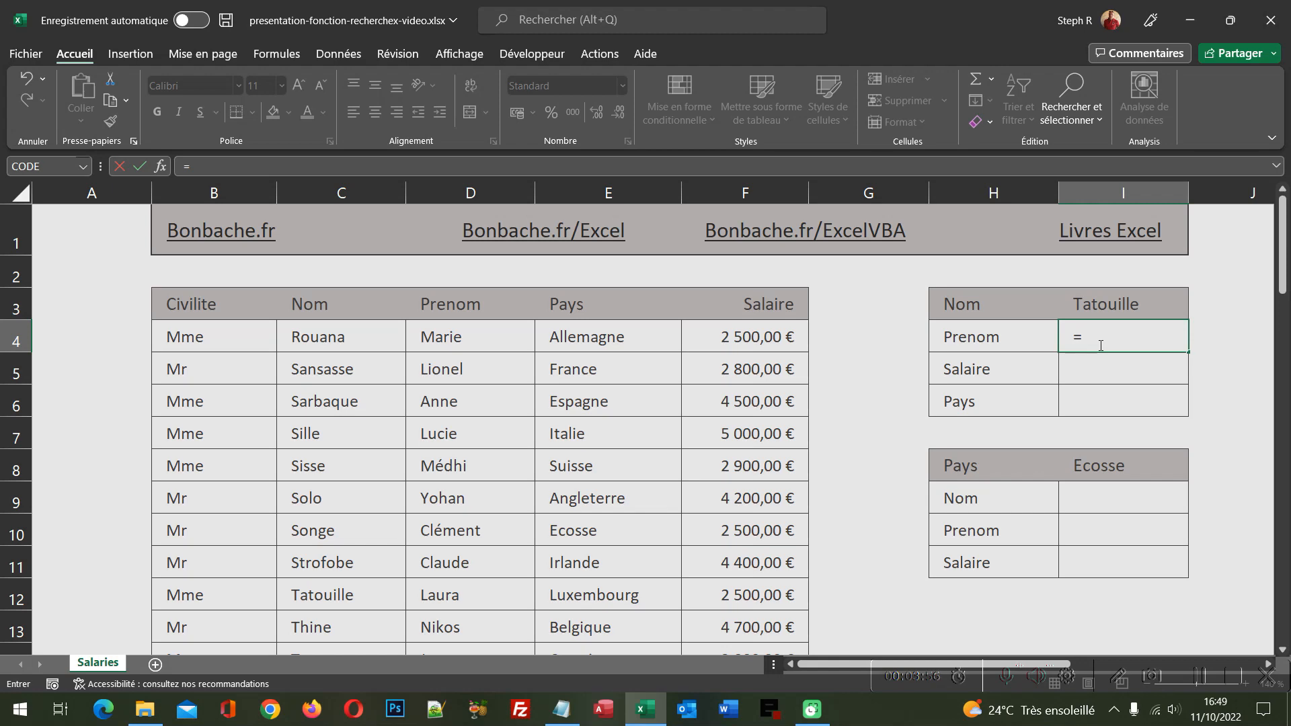
pyautogui.write('Rechgerch')
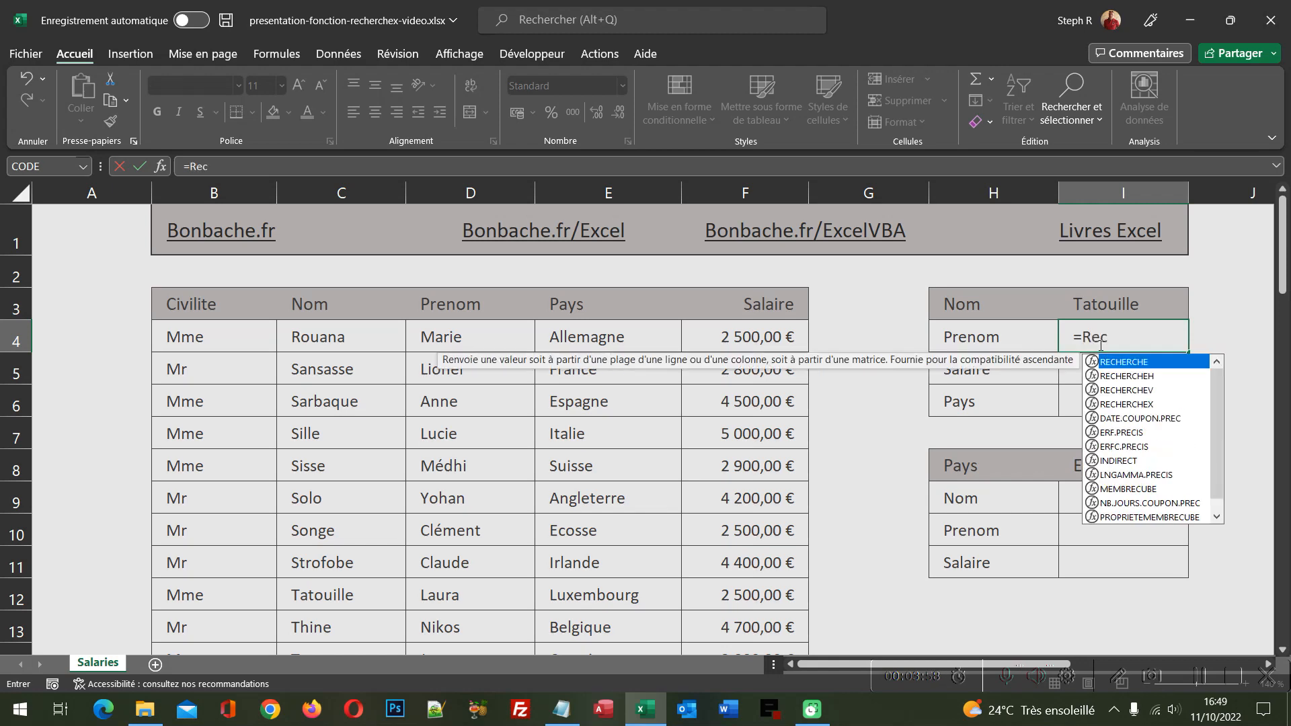
pyautogui.press('BackSpace')
pyautogui.press('BackSpace')
pyautogui.press('BackSpace')
pyautogui.press('BackSpace')
pyautogui.press('BackSpace')
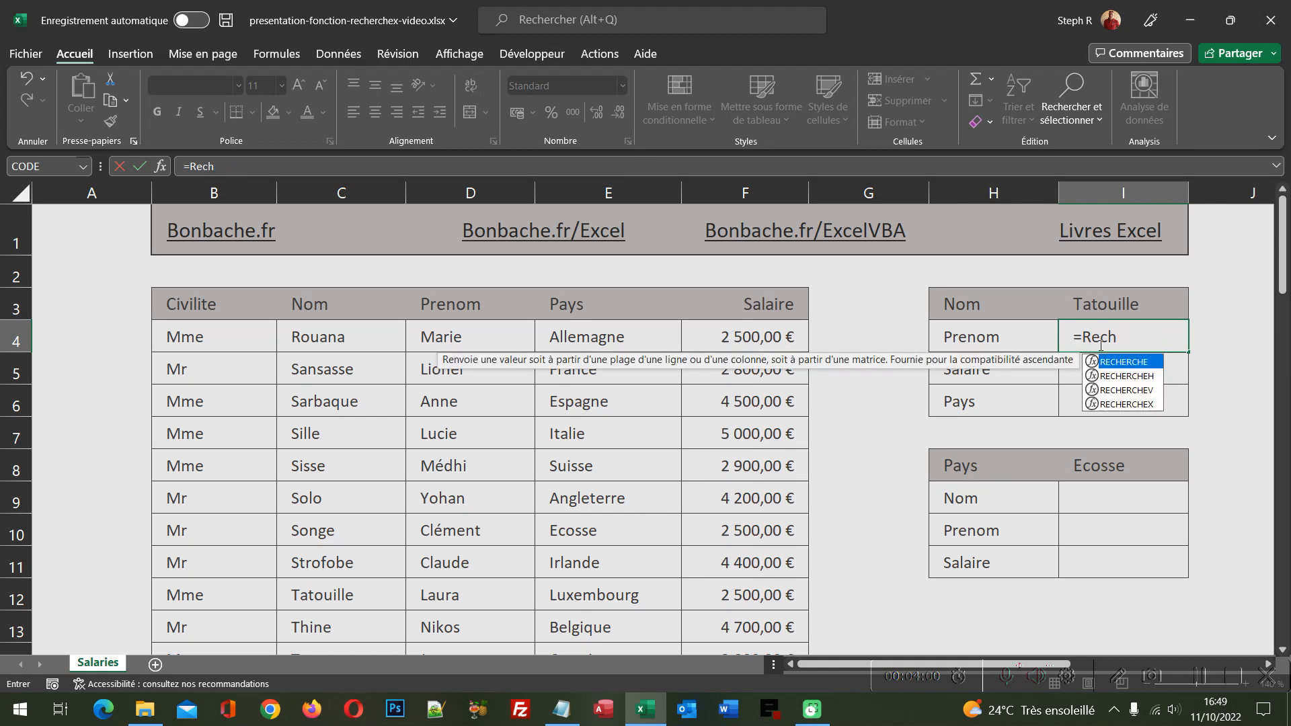
pyautogui.write('er')
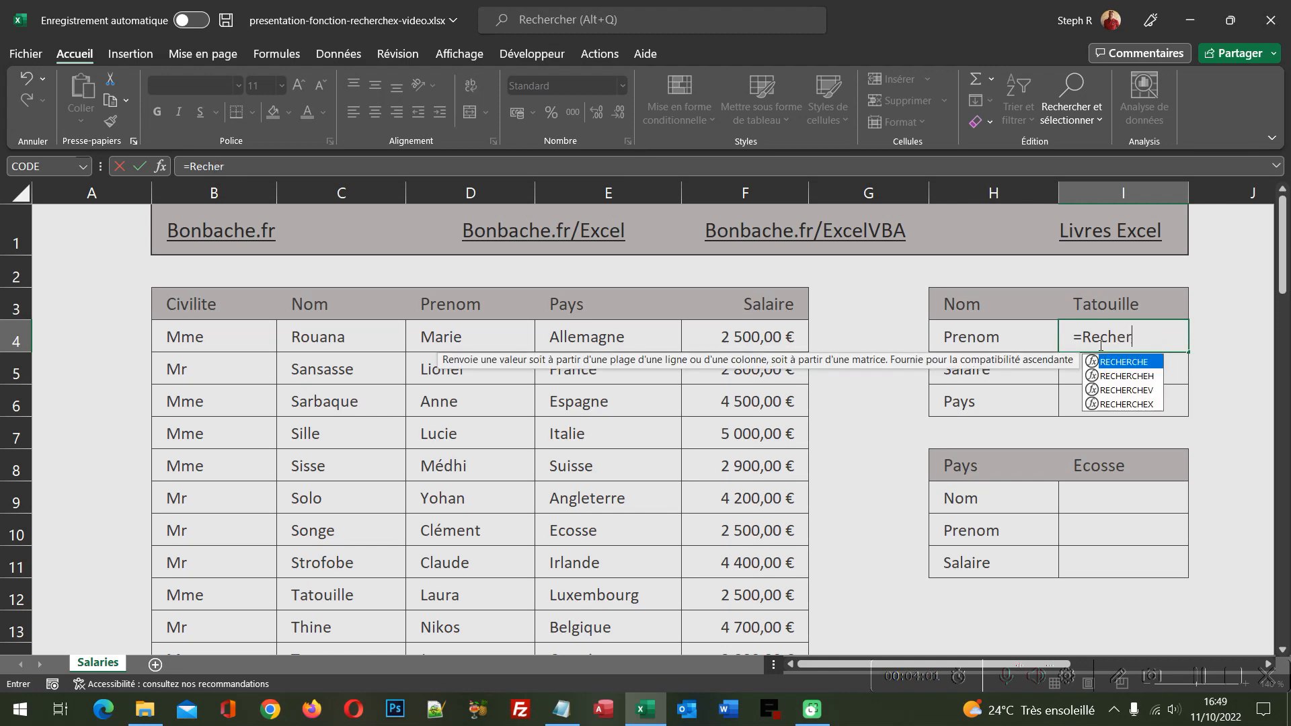
pyautogui.doubleClick(1142, 404)
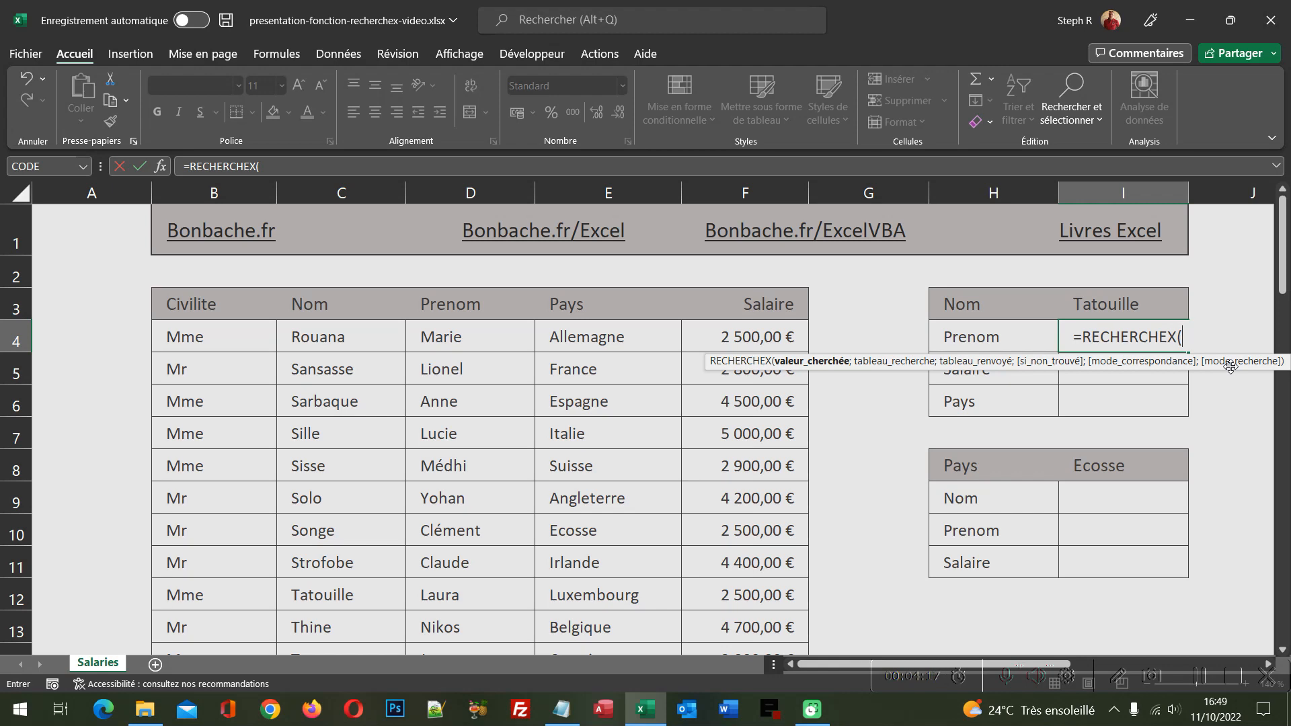
# Complete the formula in I4 as =RECHERCHEX(I3;Nom;Prenom) and validate it
pyautogui.click(1147, 305)
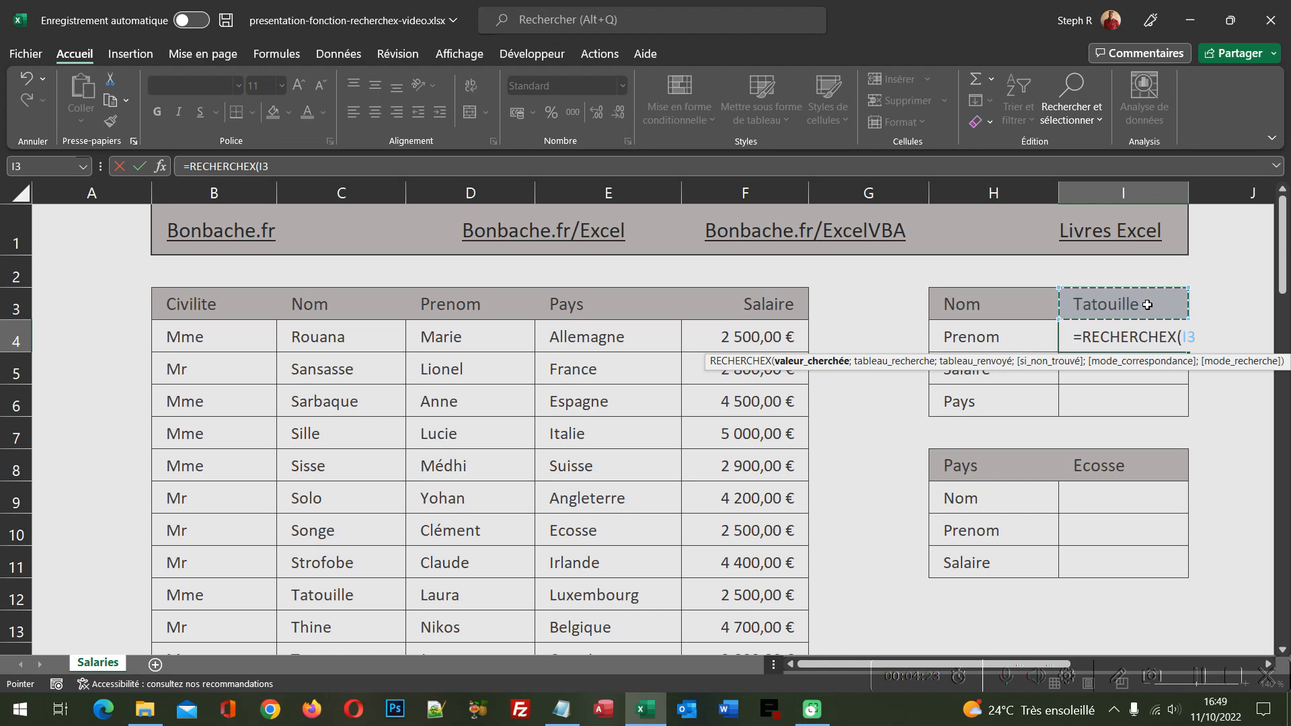
pyautogui.write(';')
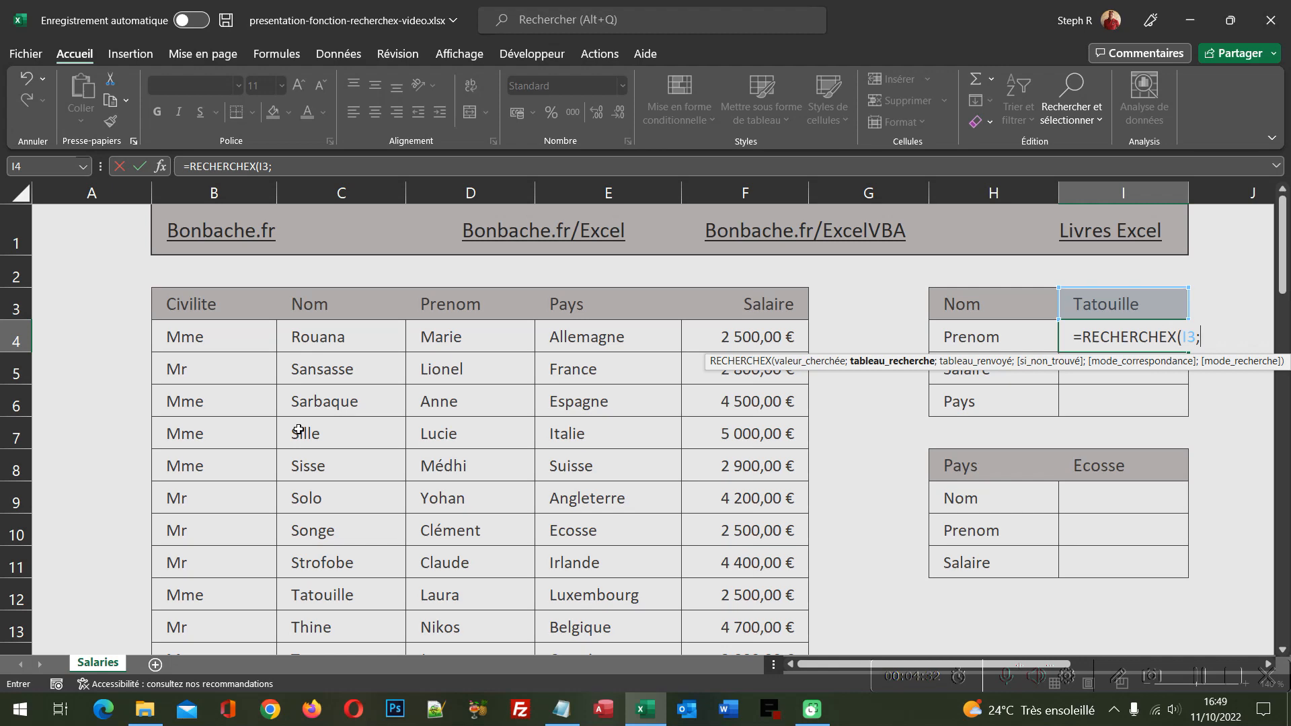
pyautogui.write('Nom')
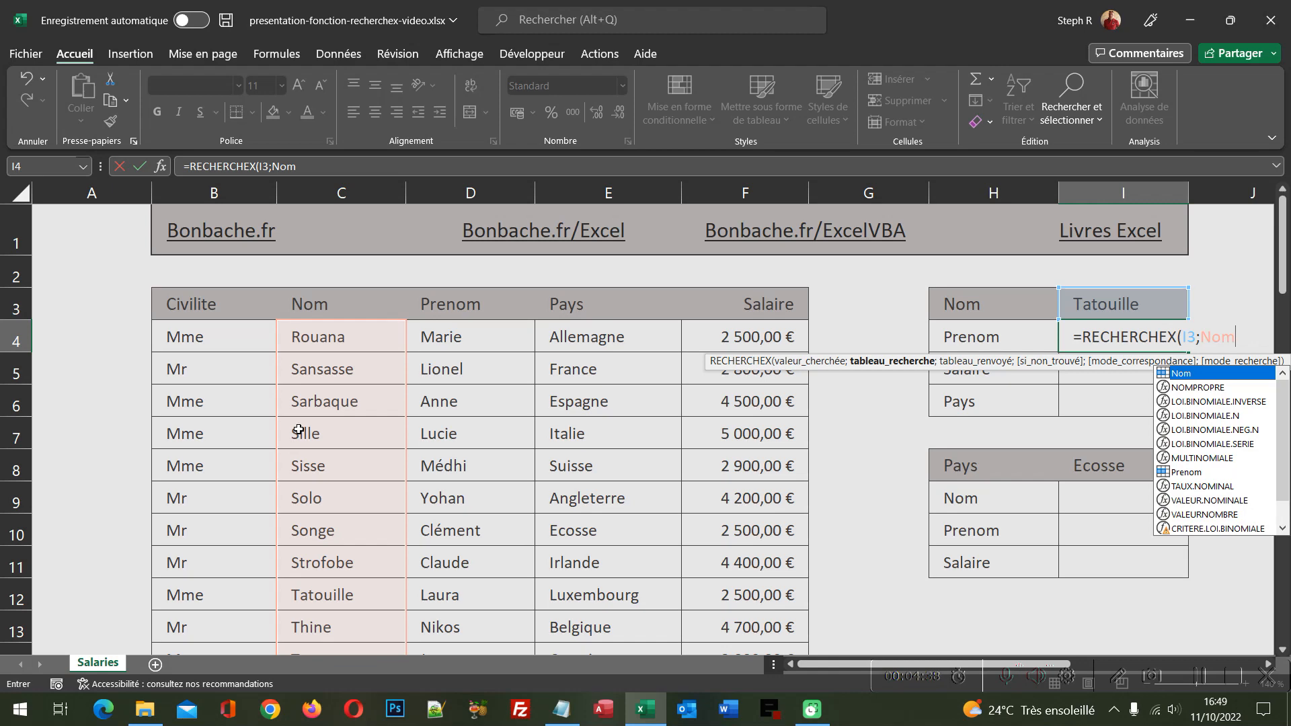
pyautogui.write(';')
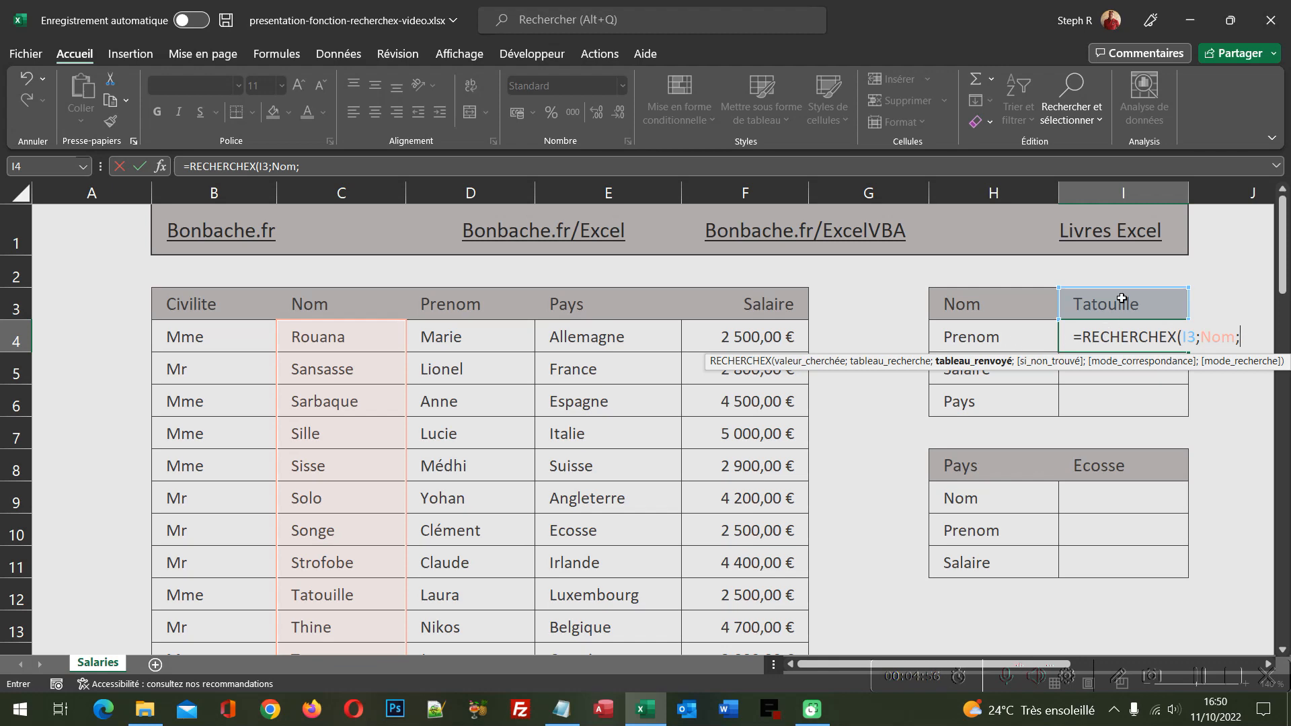
pyautogui.write('Prenom')
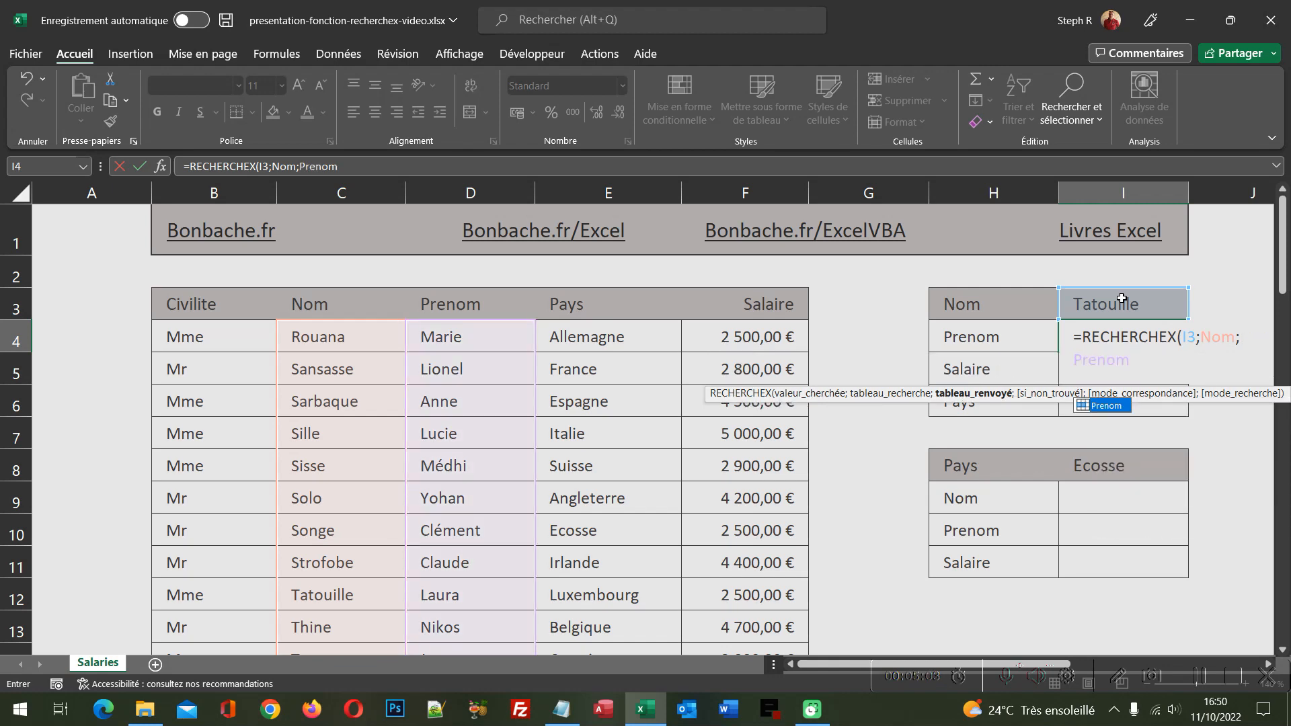
pyautogui.write(')')
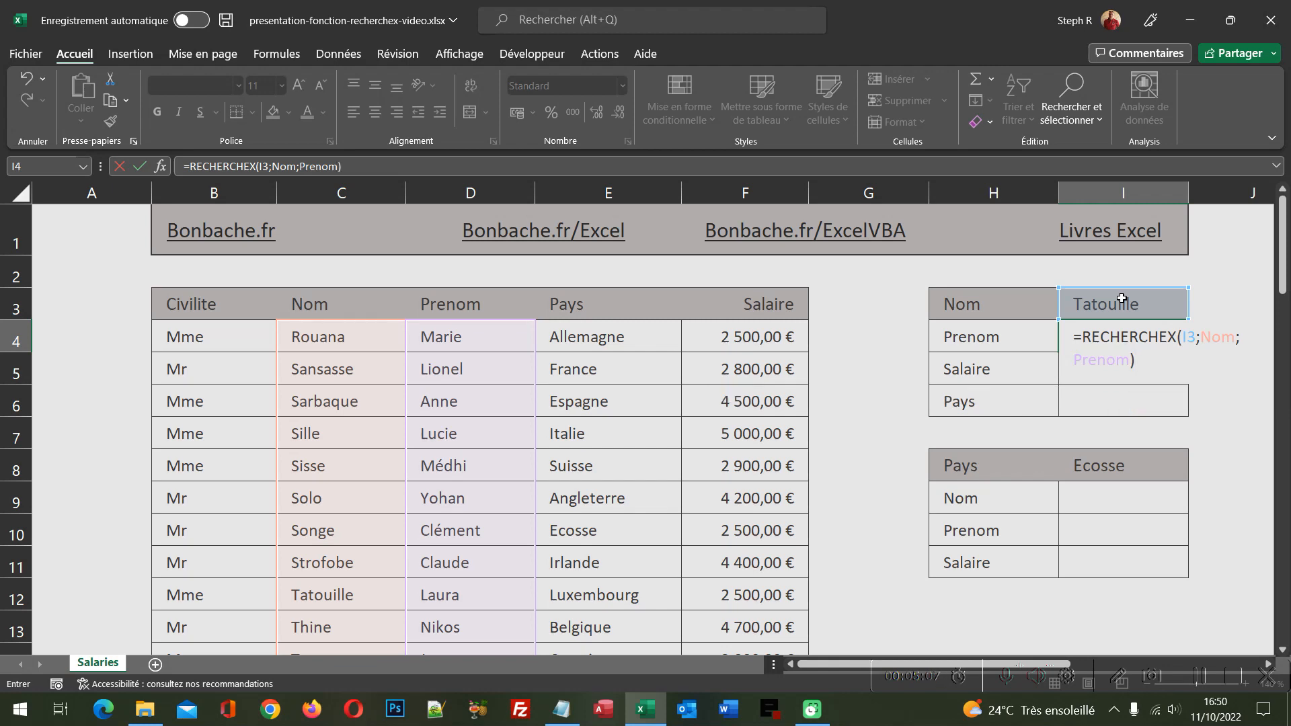
pyautogui.press('Return')
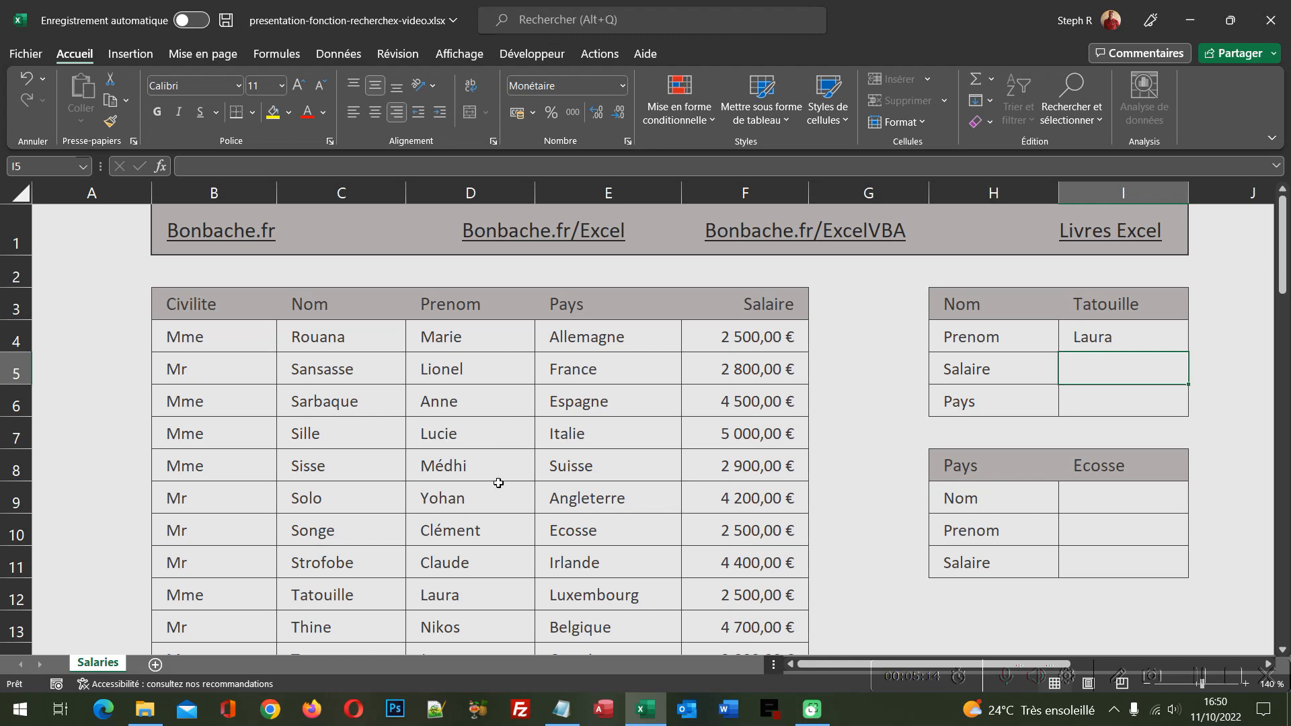
# Compare the formula's result with the salary table, and choose the first surname in the list of cell I3
pyautogui.scroll(-2, 491, 521)
pyautogui.scroll(-2, 491, 520)
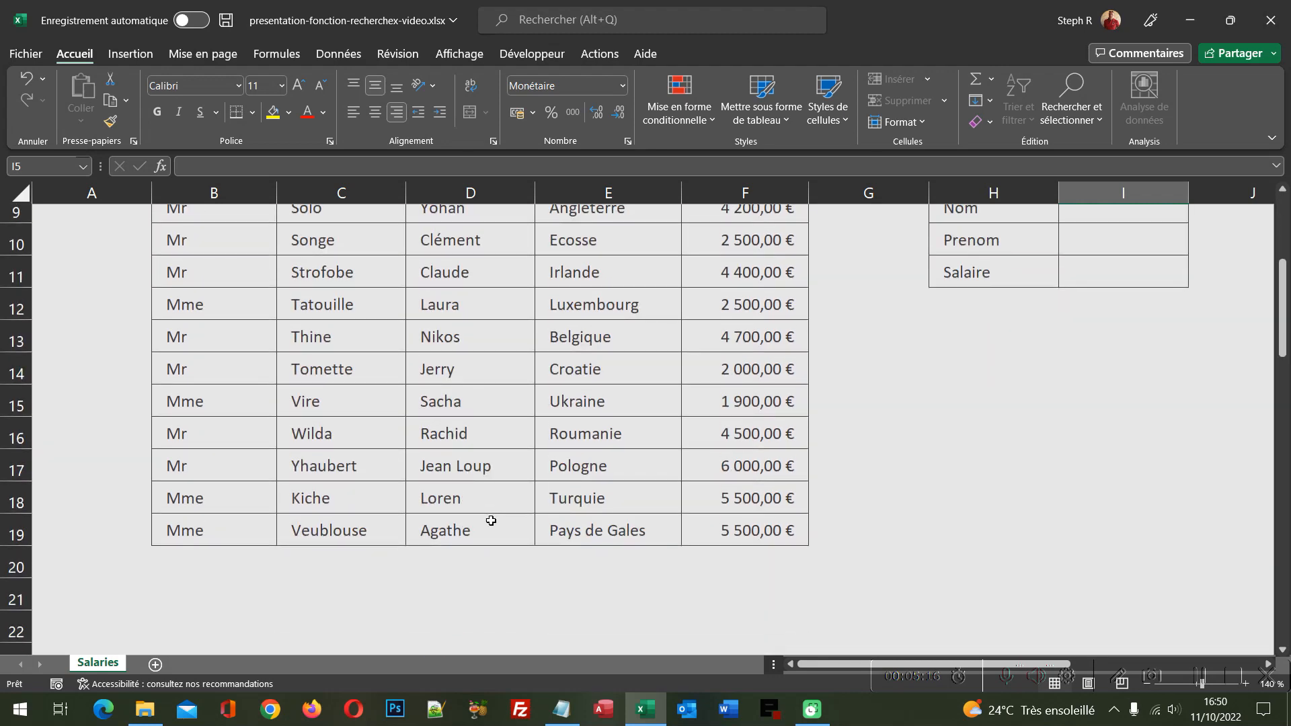
pyautogui.scroll(4, 491, 521)
pyautogui.scroll(-3, 358, 554)
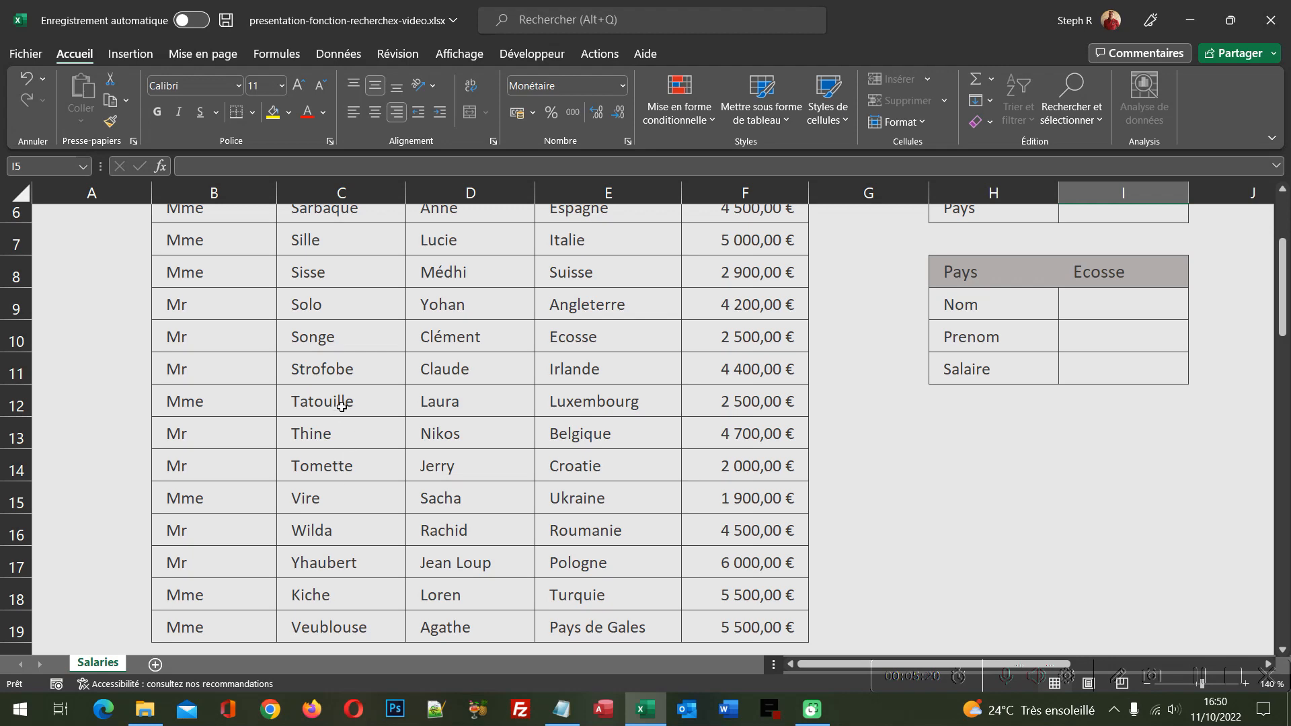
pyautogui.scroll(3, 471, 413)
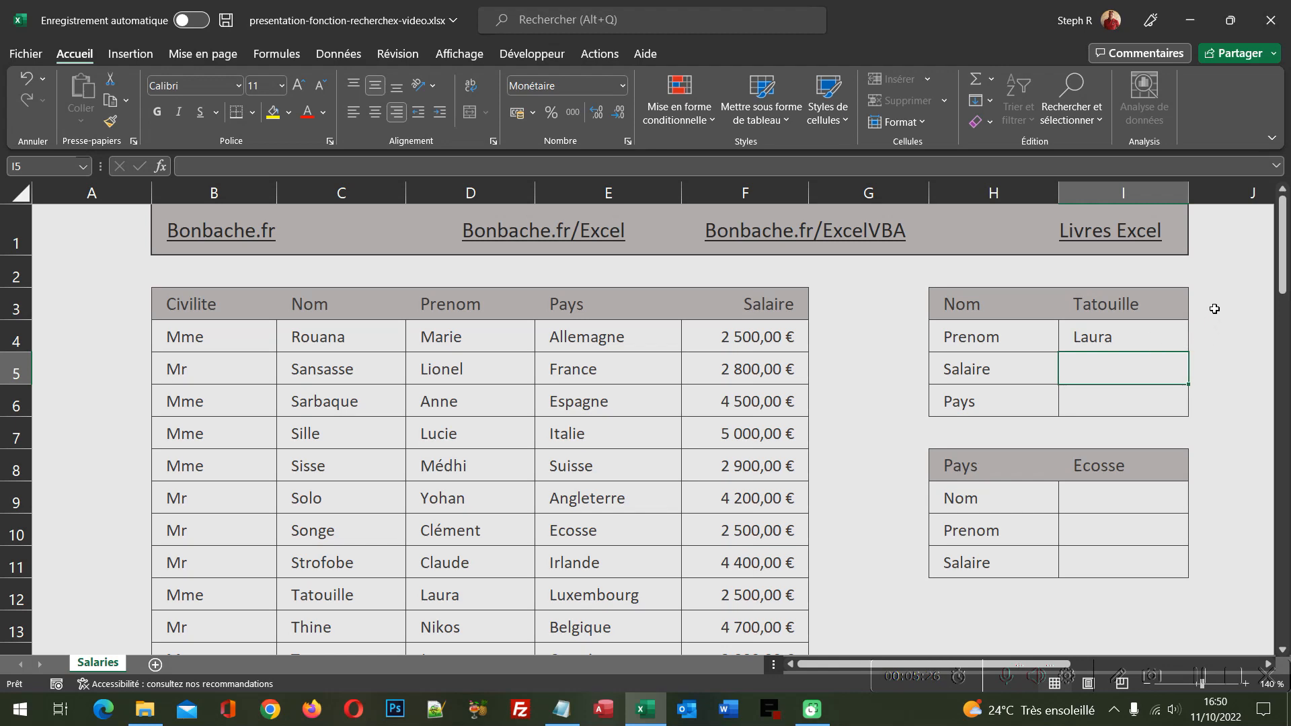
pyautogui.click(1185, 308)
pyautogui.click(1196, 312)
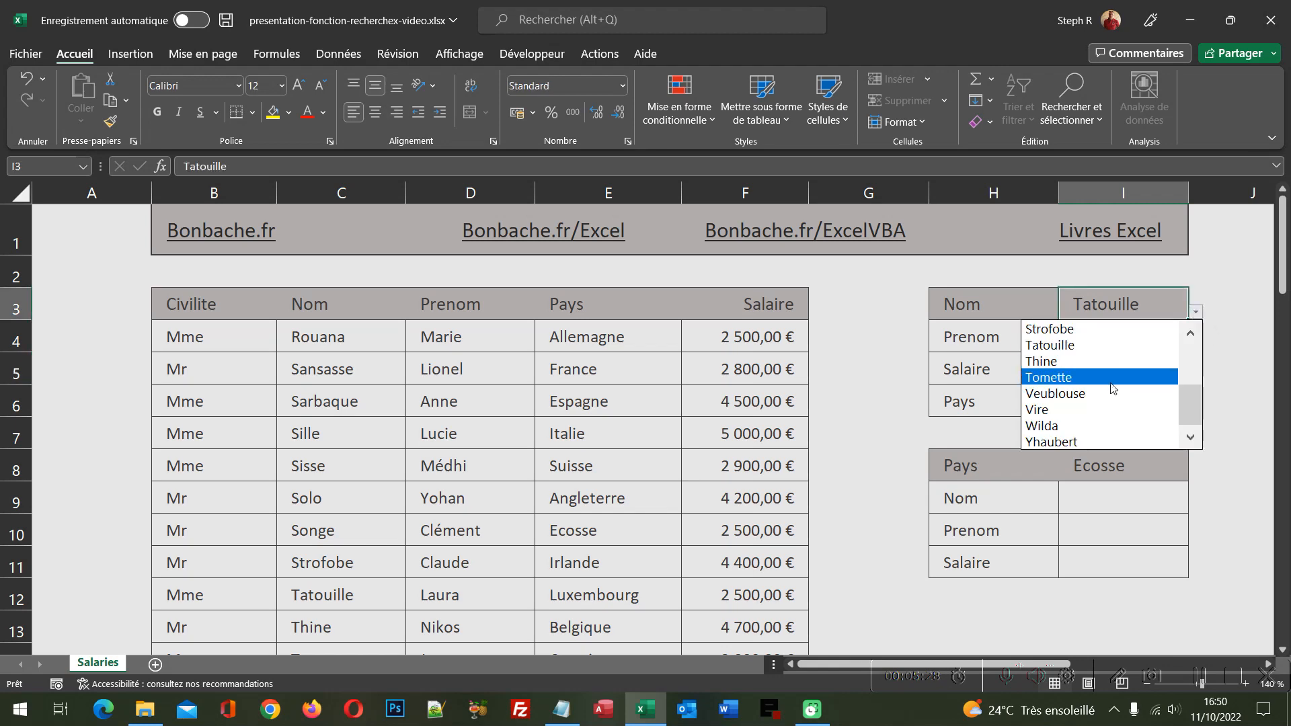
pyautogui.click(1192, 355)
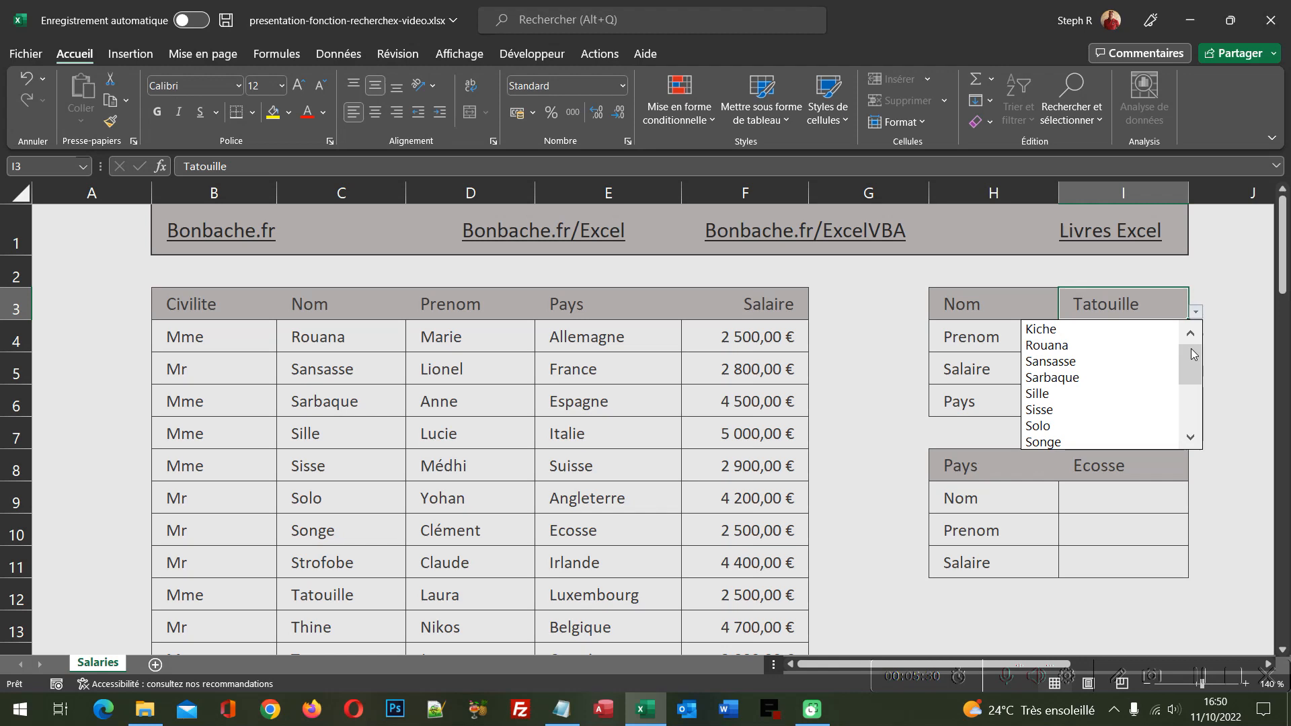
pyautogui.click(1123, 330)
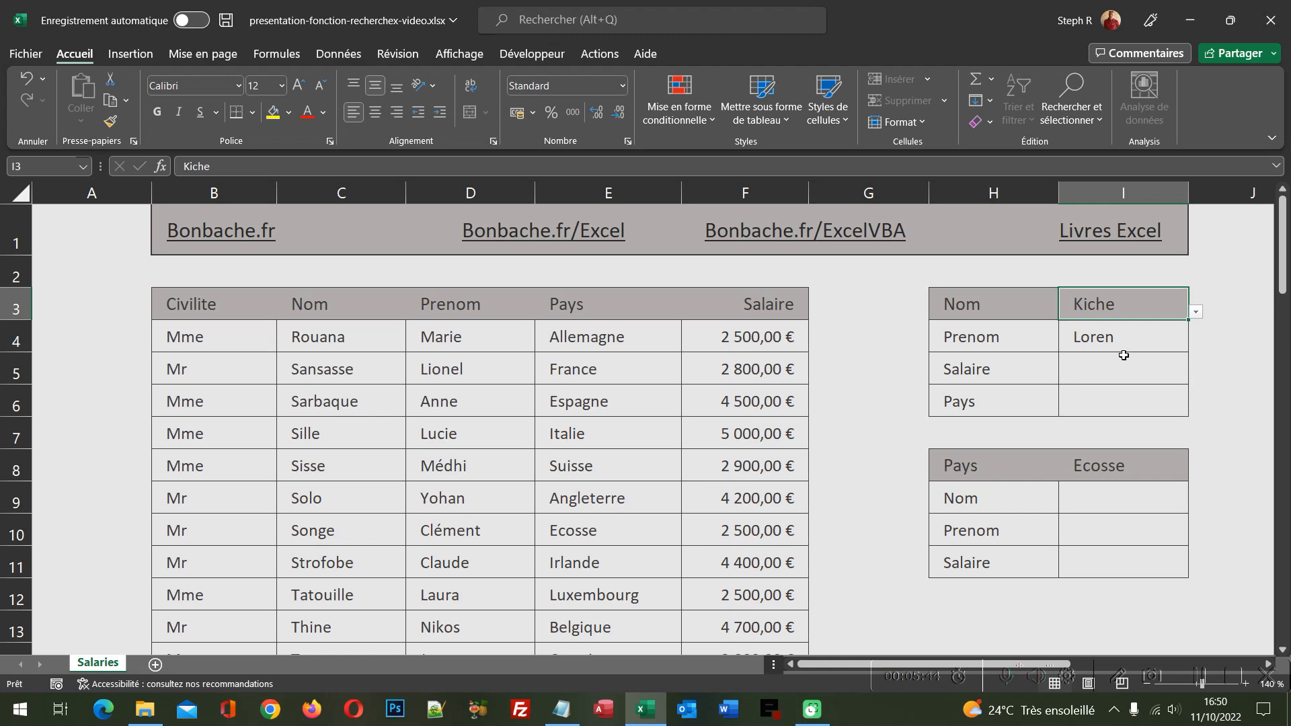
# Review the arguments of the RECHERCHEX formula in cell I4 and revalidate it with the cell kept active
pyautogui.click(1088, 340)
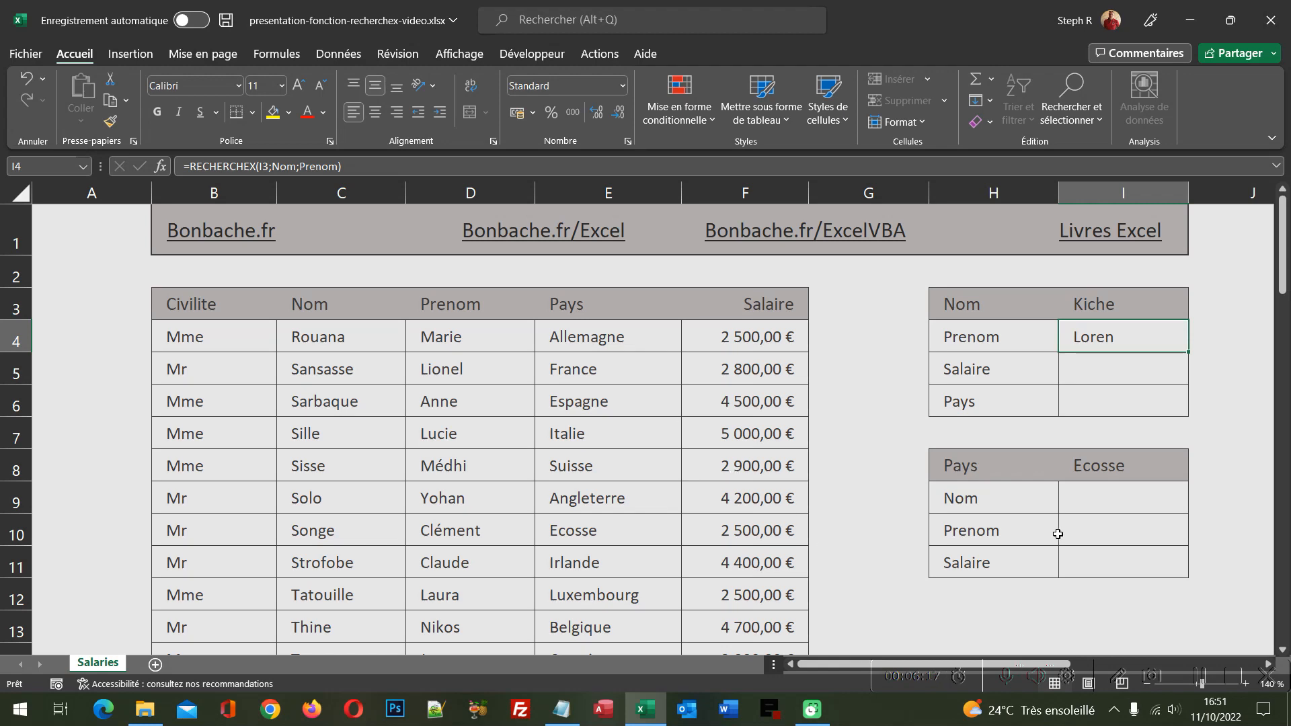
pyautogui.scroll(-1, 1069, 527)
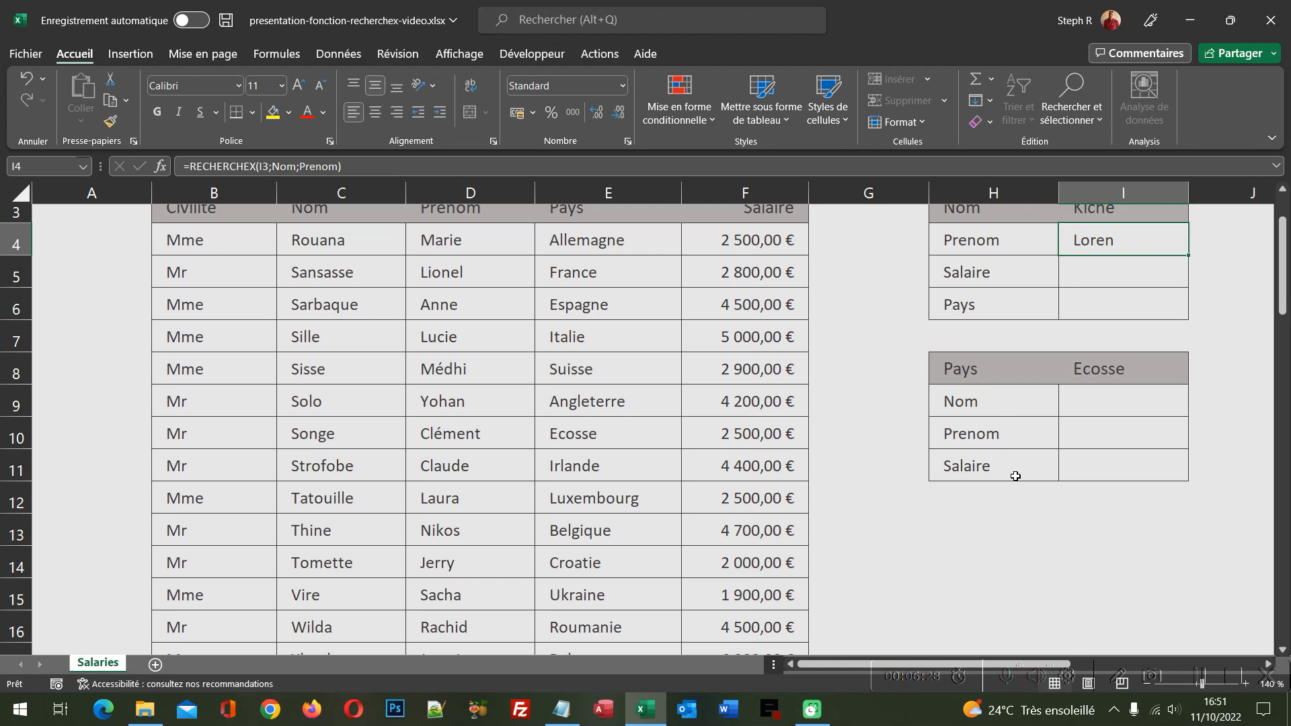
pyautogui.scroll(1, 1016, 476)
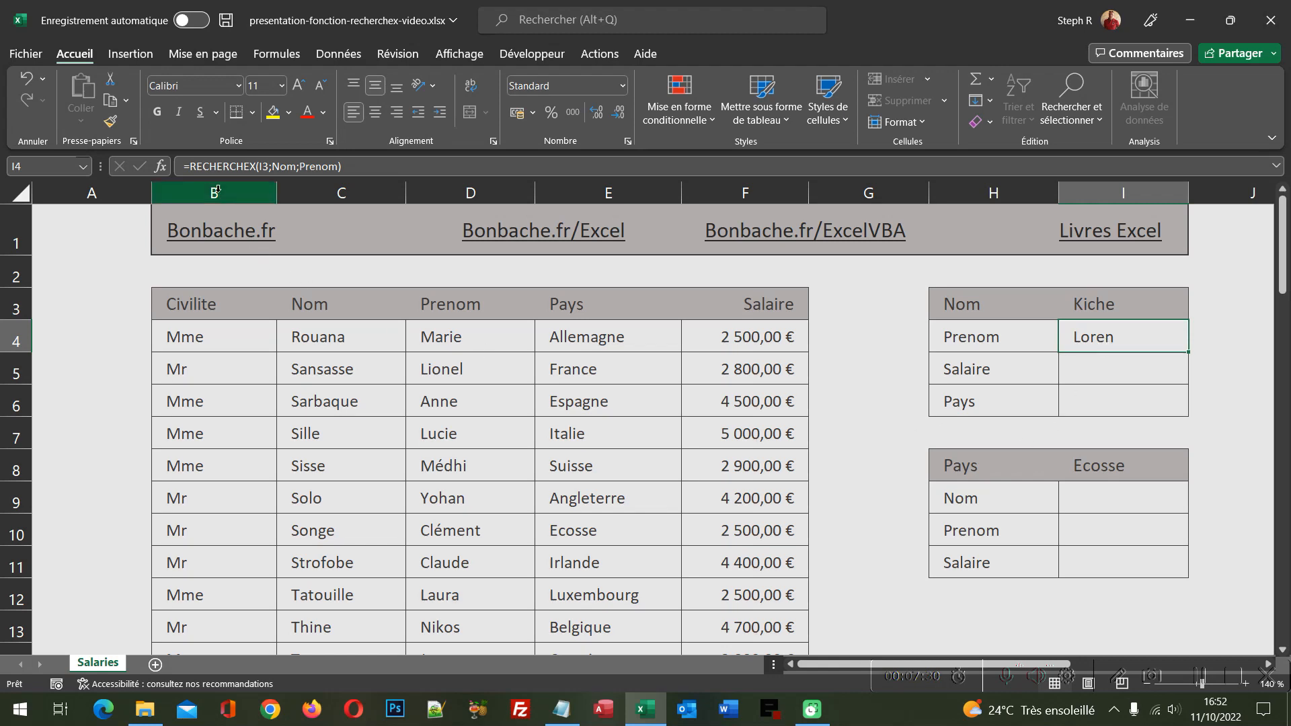
pyautogui.click(194, 166)
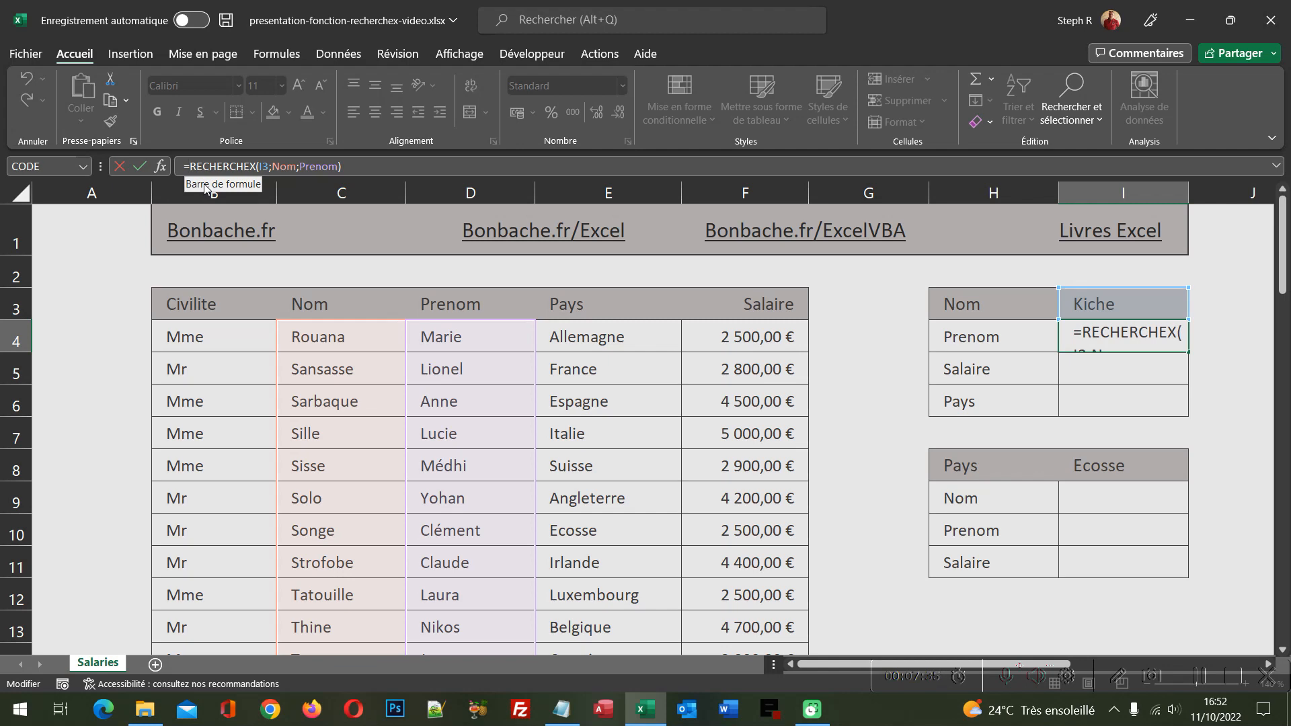
pyautogui.hotkey('ctrl', 'Return')
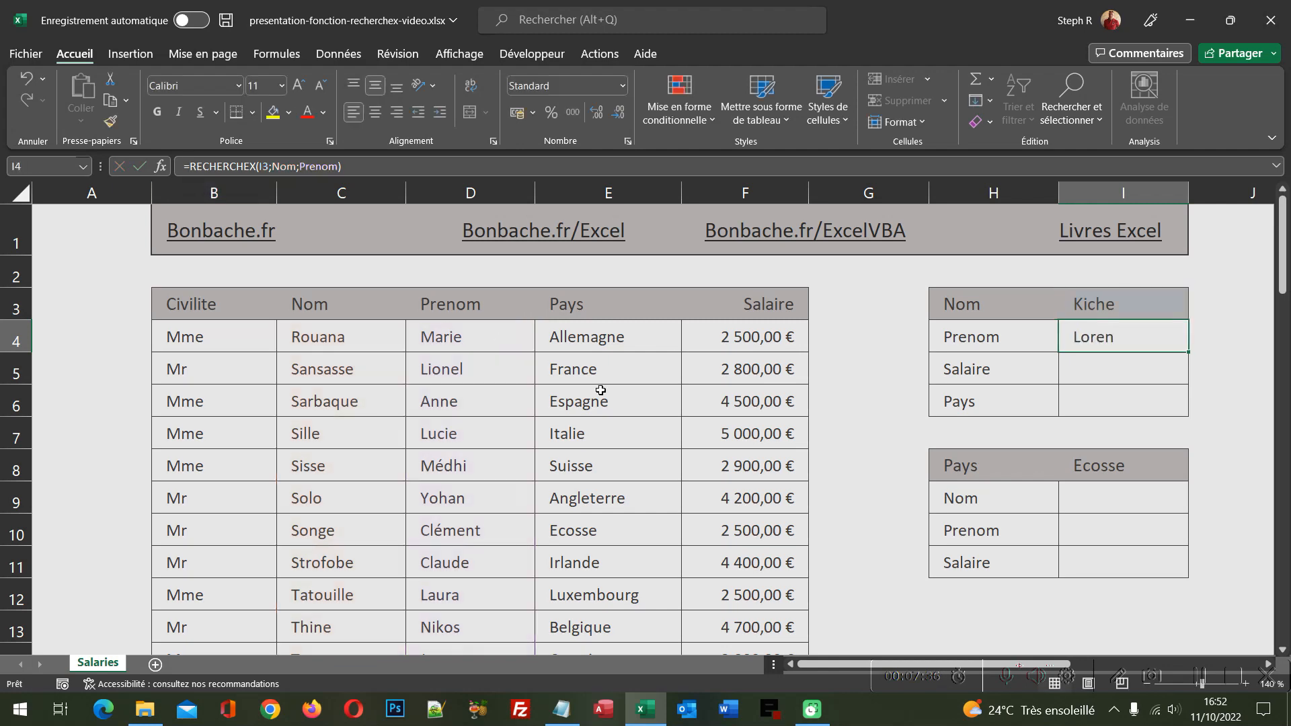
# Replace the formula in cell I4 with a new RECHERCHEX whose lookup value is the absolute reference $I$3
pyautogui.write('=')
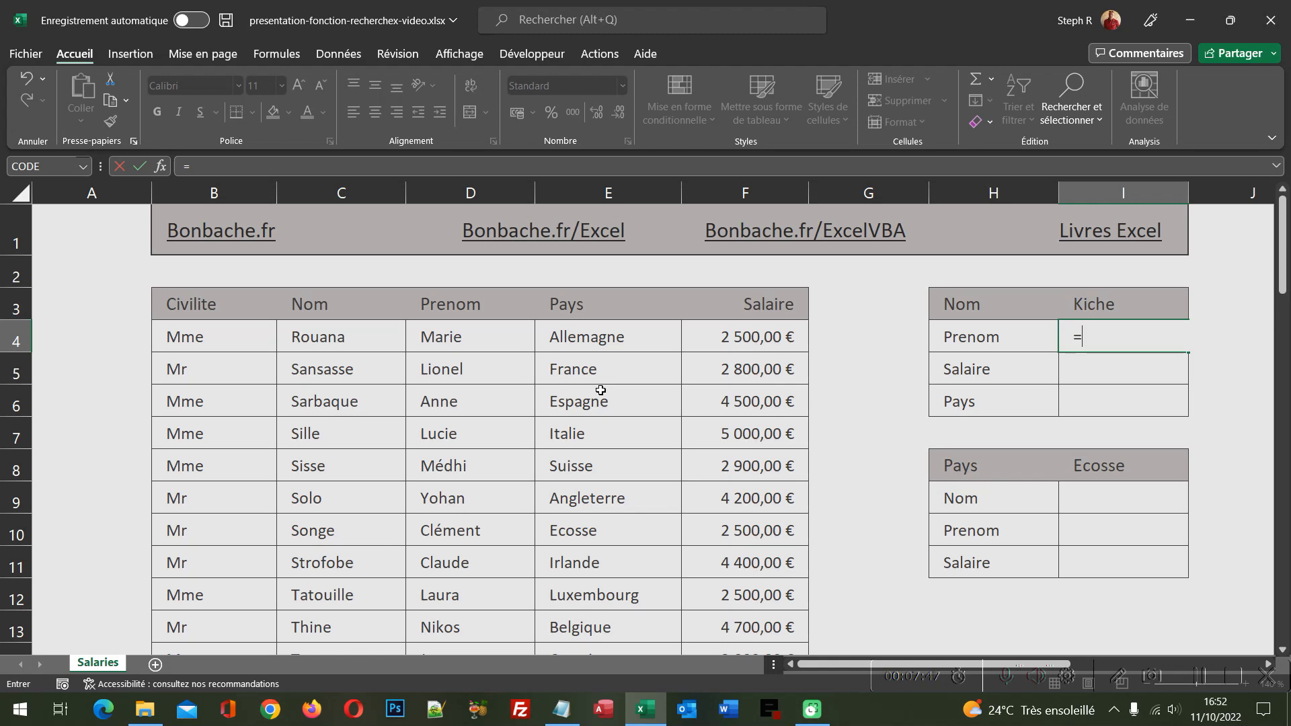
pyautogui.write('Recher')
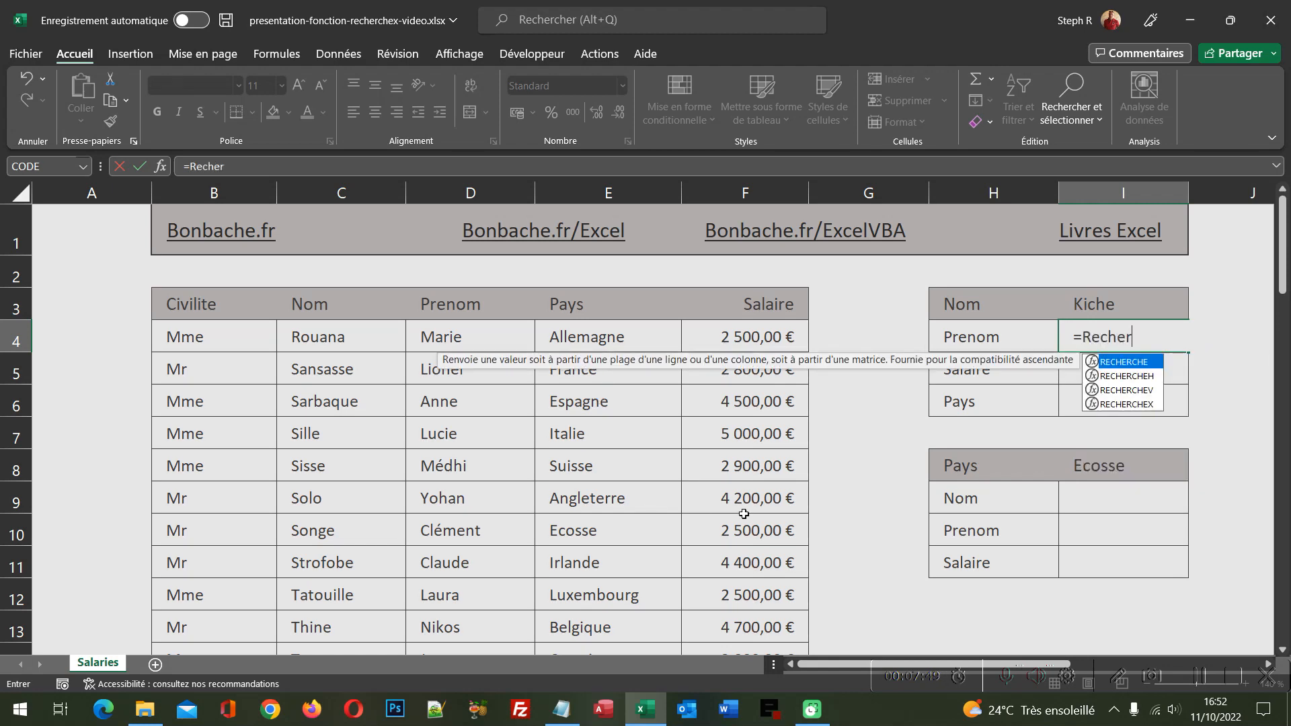
pyautogui.click(1134, 404)
pyautogui.doubleClick(1134, 404)
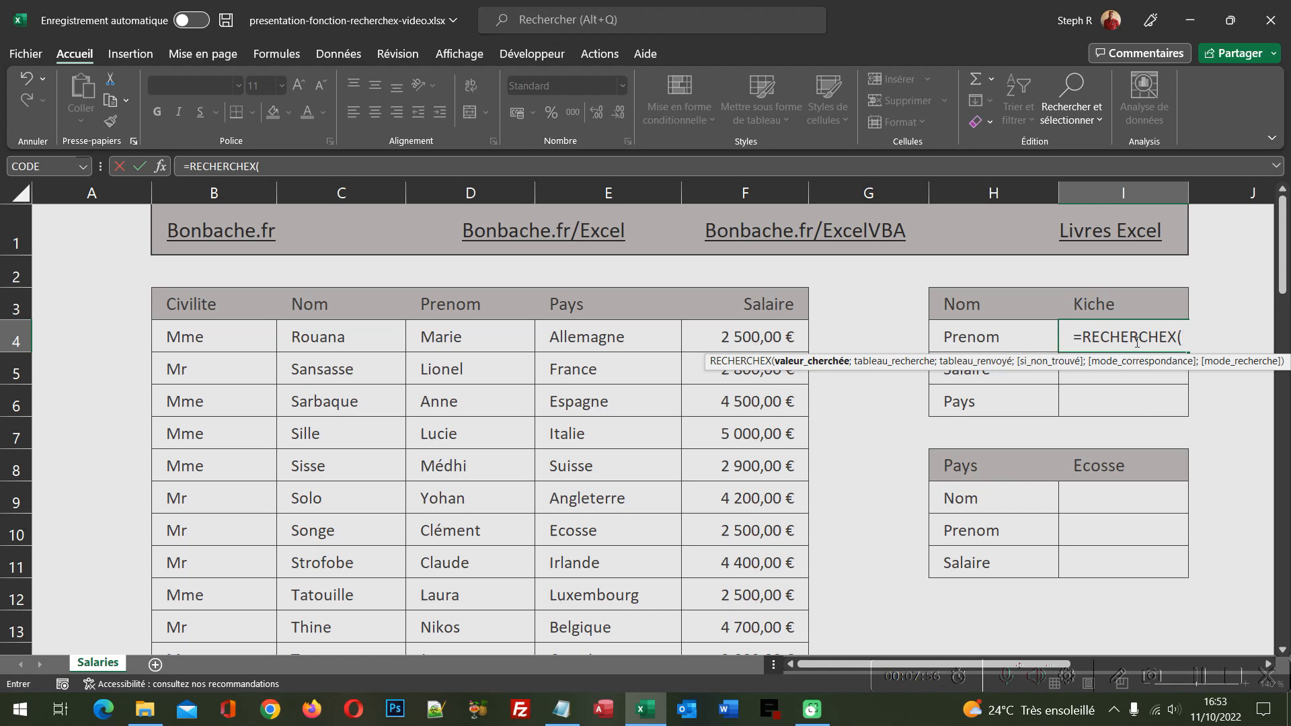
pyautogui.click(1125, 305)
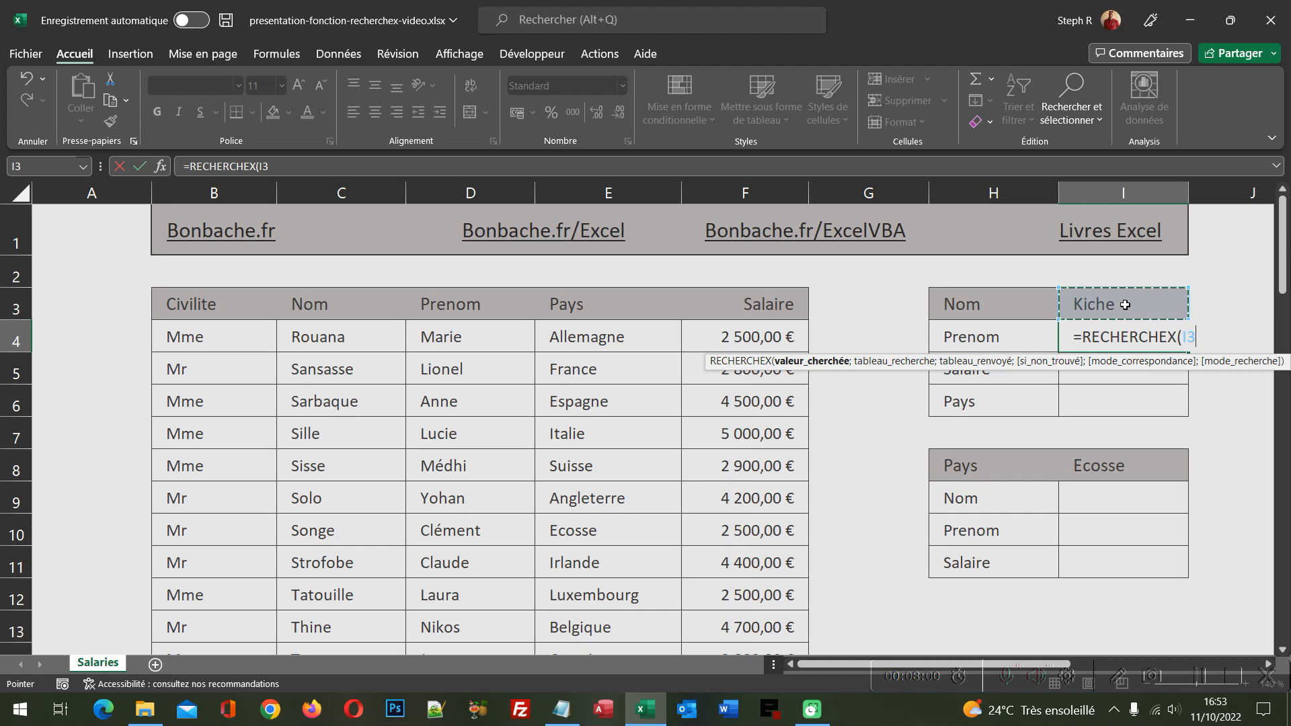
pyautogui.press('F4')
pyautogui.write(';')
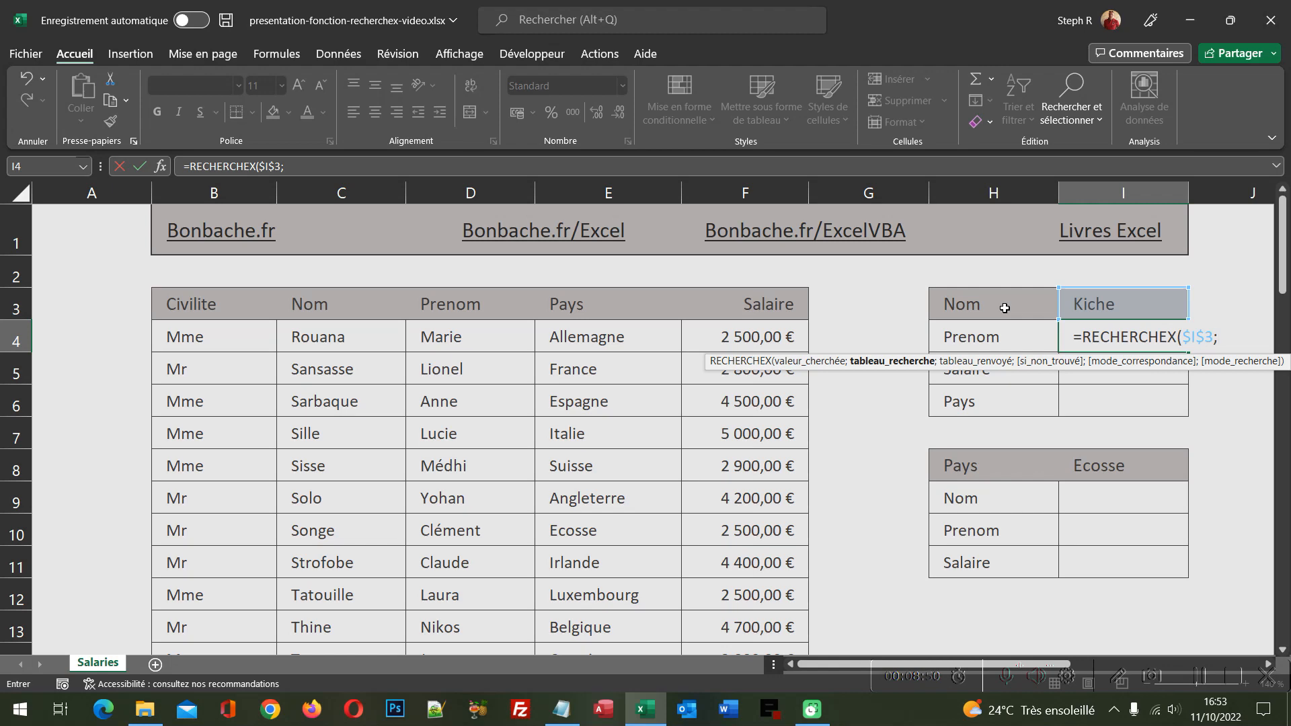
# Add INDIRECT($H$3) as the search range of the RECHERCHEX formula, with the Nom label cell as an absolute reference
pyautogui.write('I')
pyautogui.write('ndie')
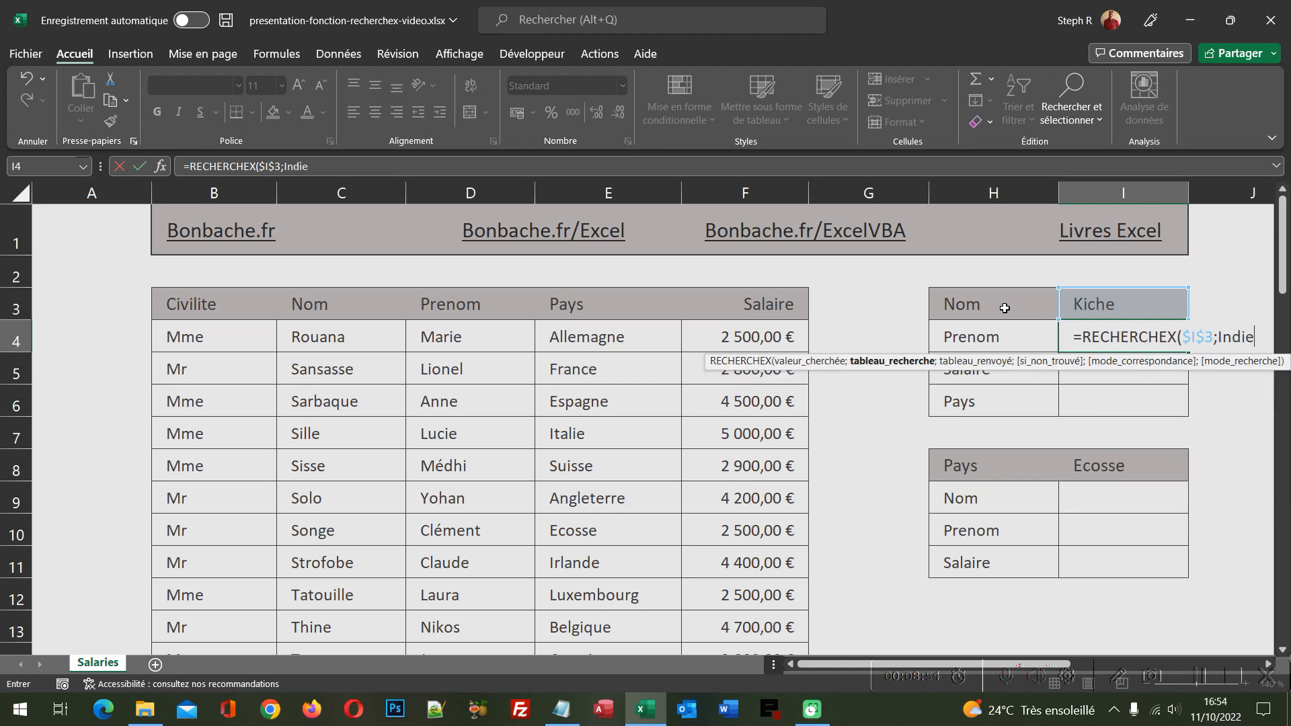
pyautogui.press('BackSpace')
pyautogui.write('rect')
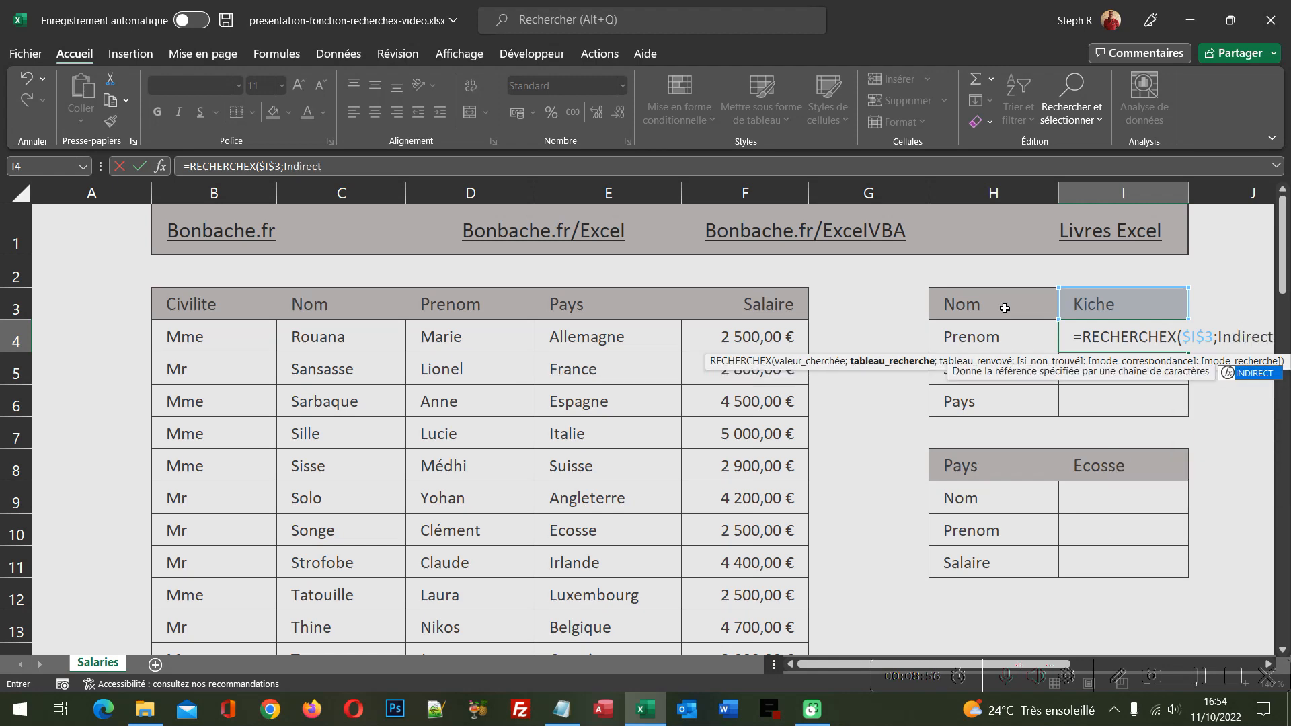
pyautogui.write('(')
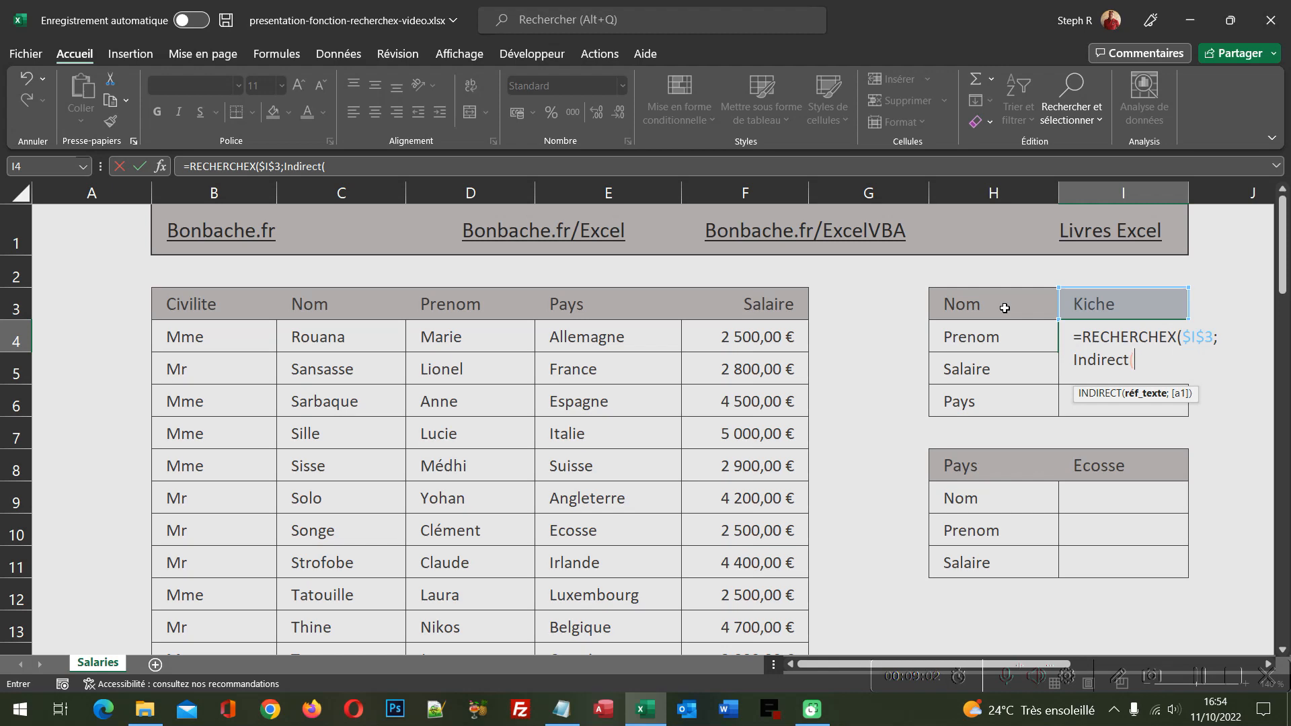
pyautogui.click(984, 305)
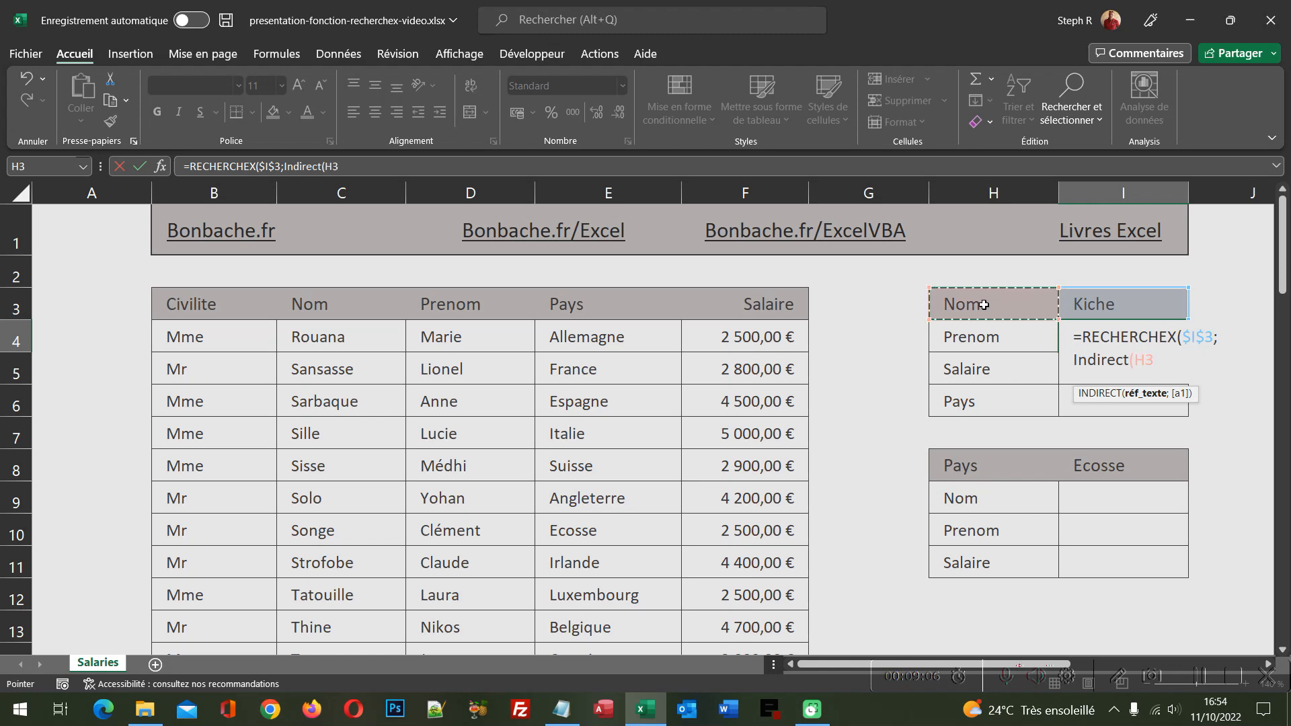
pyautogui.press('F4')
pyautogui.write(')')
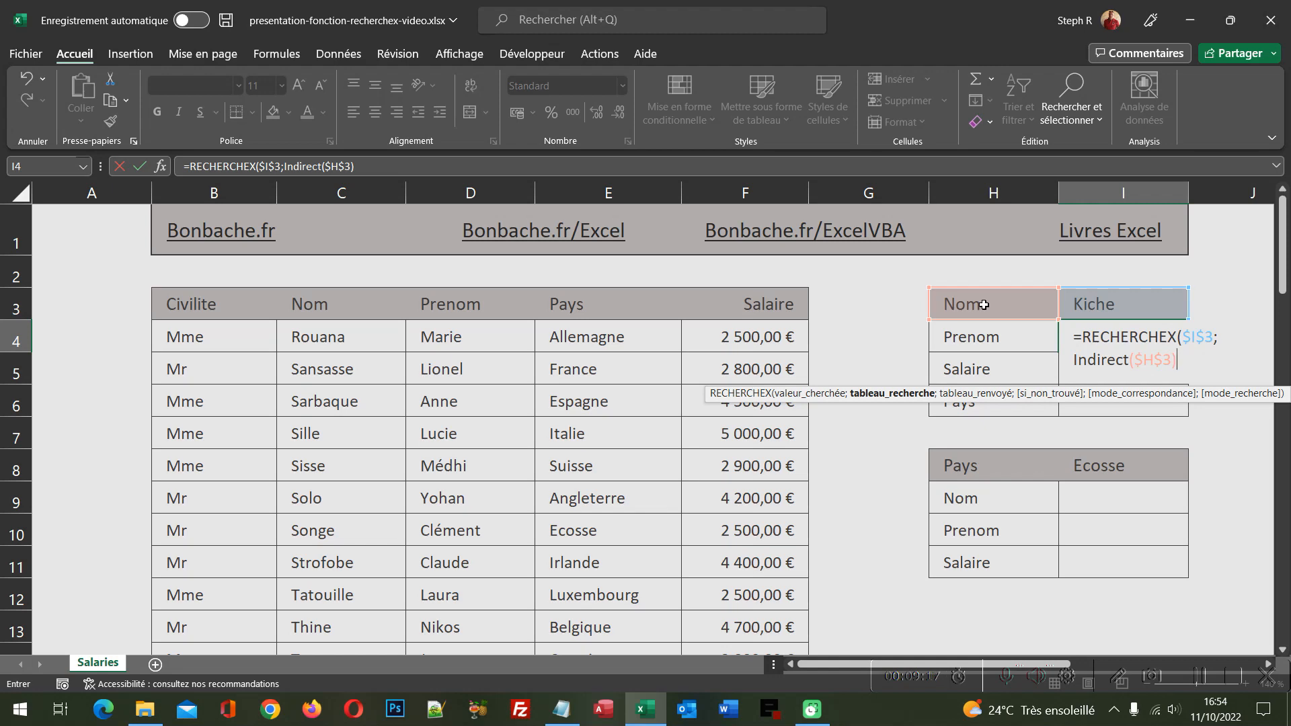
# Add INDIRECT(H4) as the return range, keeping H4 relative, and validate the formula with cell I4 kept active
pyautogui.write(';')
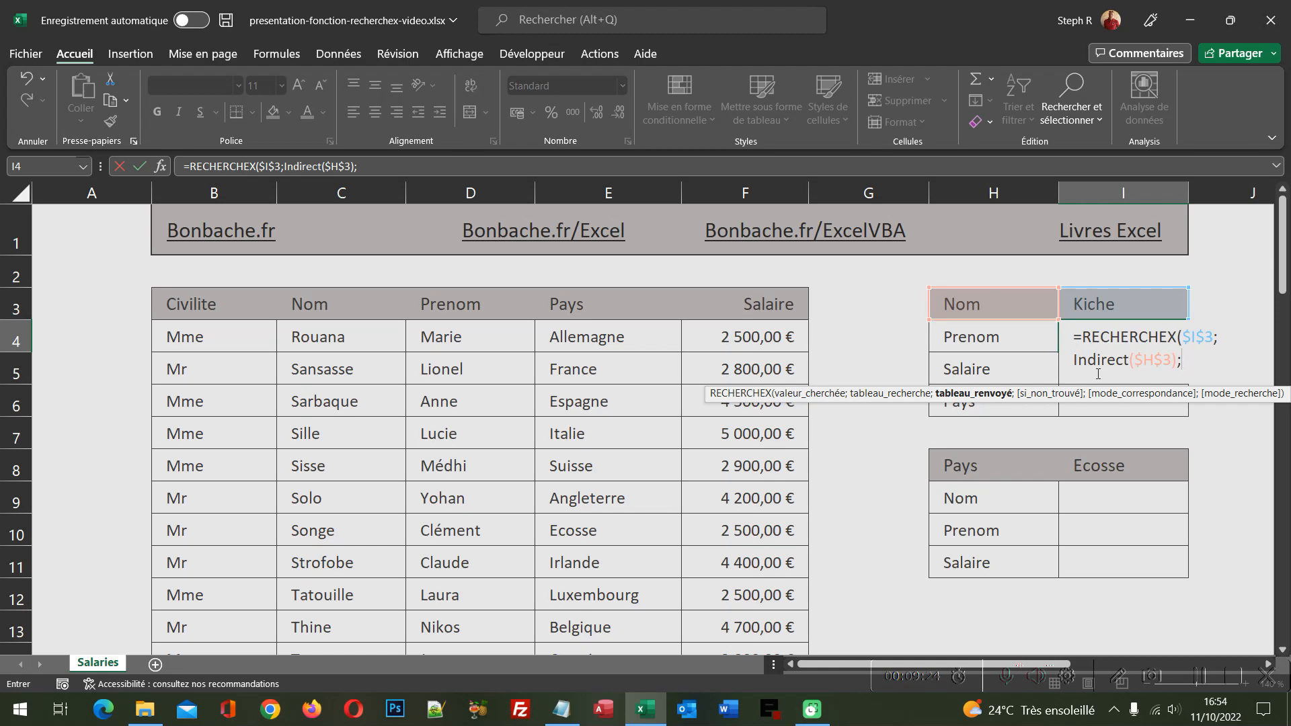
pyautogui.write('Indirect')
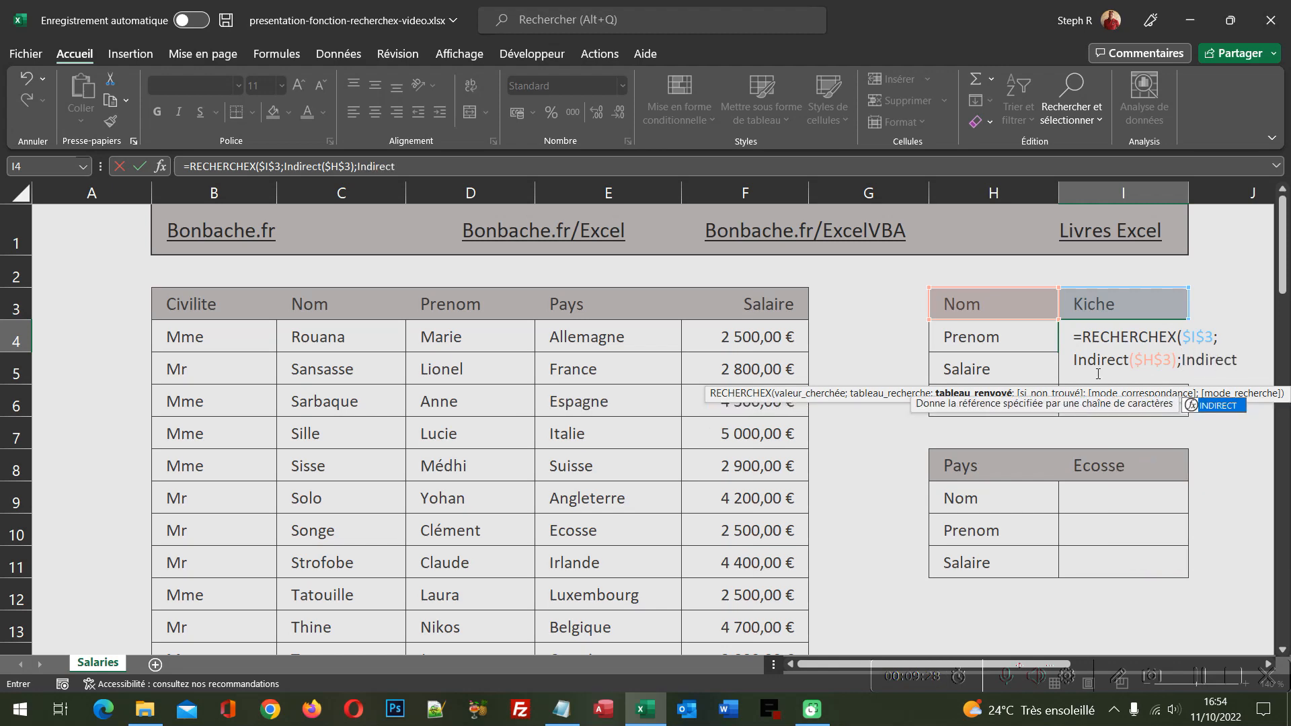
pyautogui.write('(')
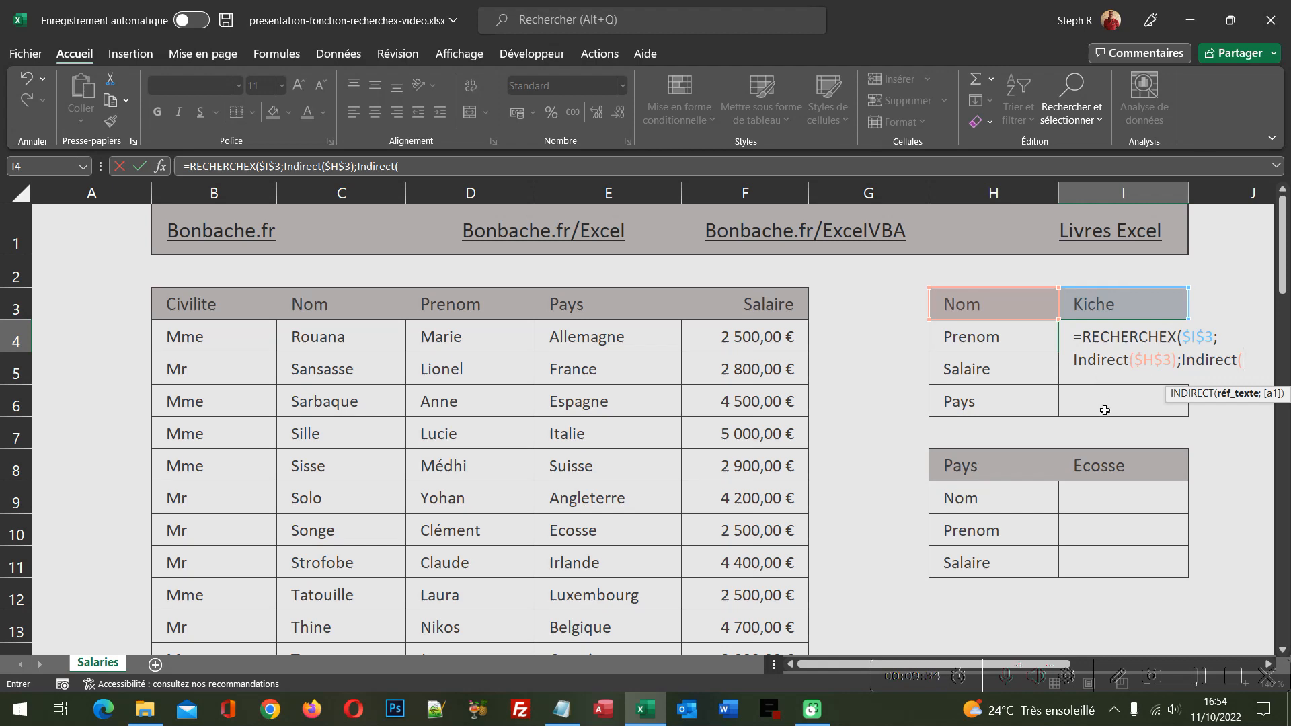
pyautogui.click(1001, 343)
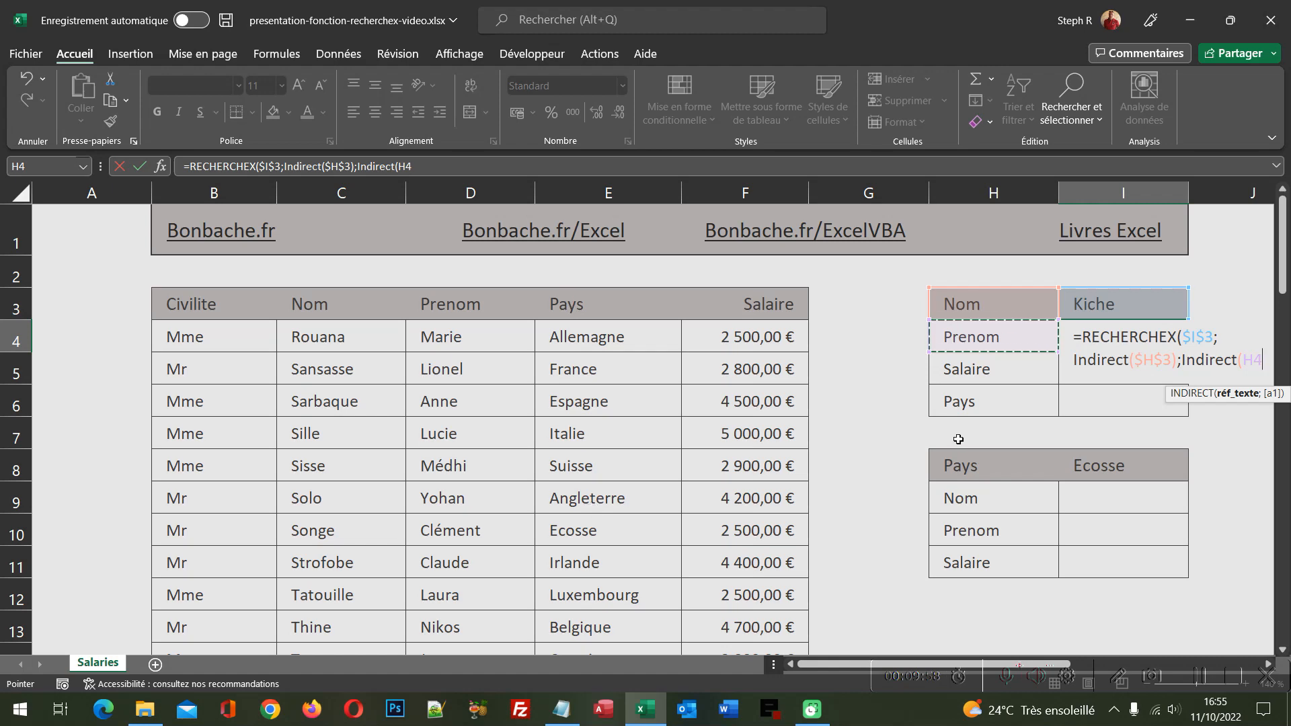
pyautogui.write(')')
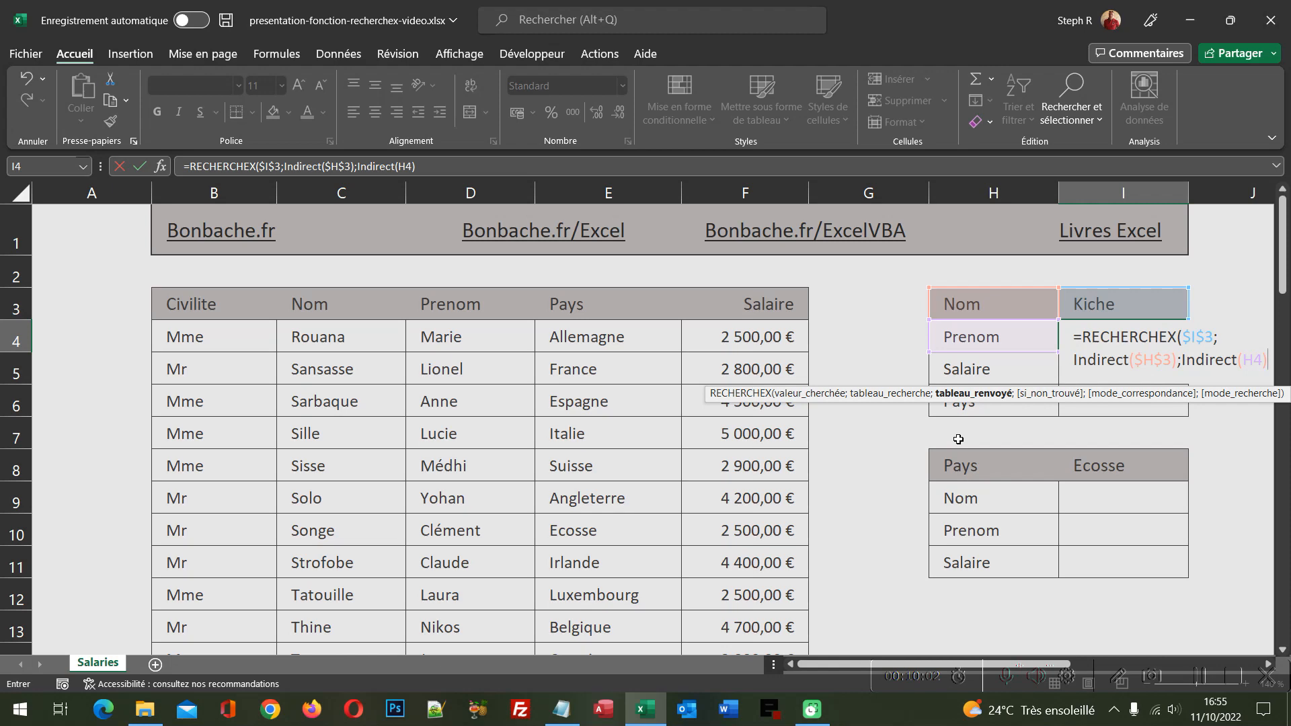
pyautogui.write(')')
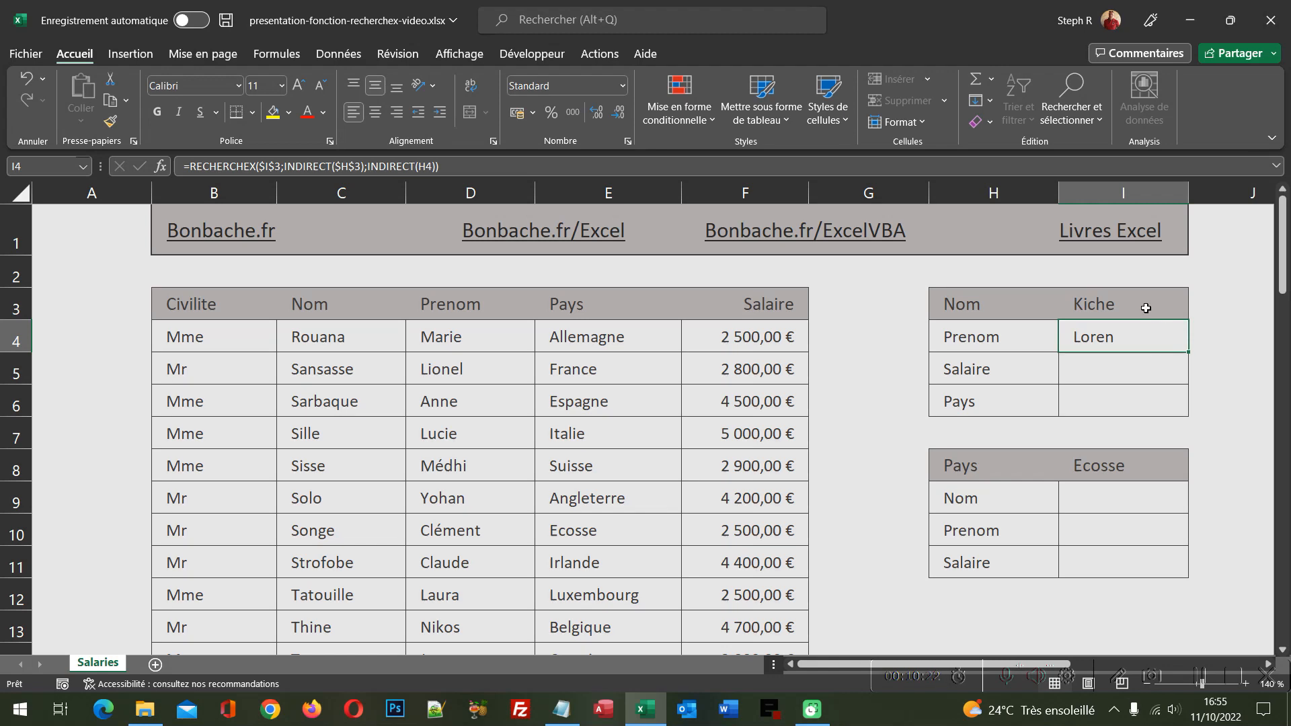
# Copy the formula of cell I4 down through I6 and compare the results with the salary table
pyautogui.doubleClick(1188, 351)
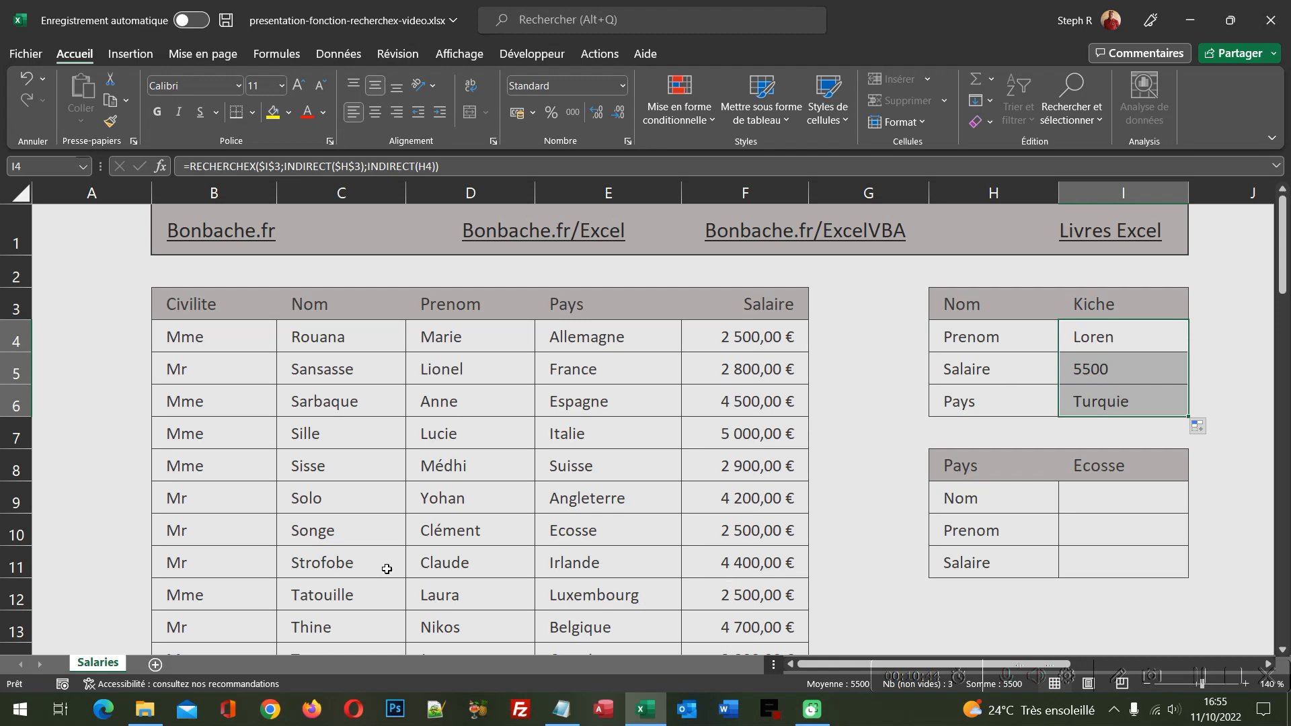
pyautogui.scroll(-2, 387, 569)
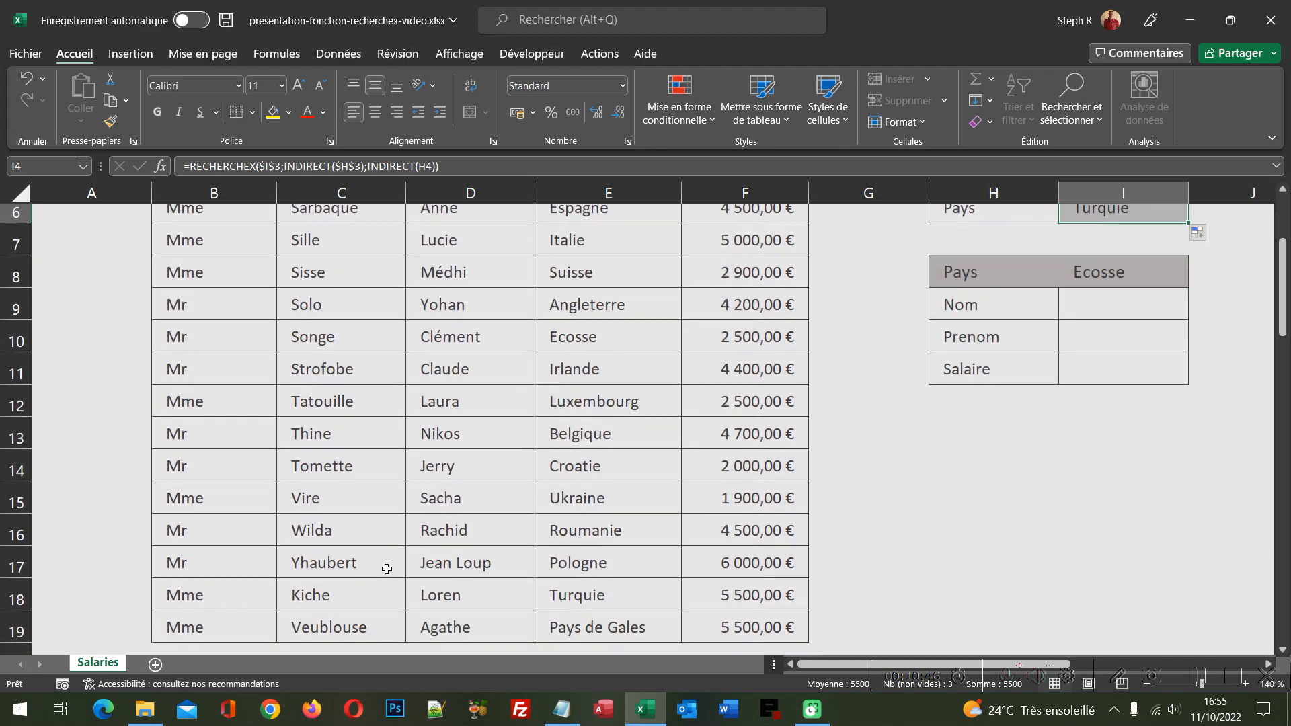
pyautogui.scroll(2, 387, 569)
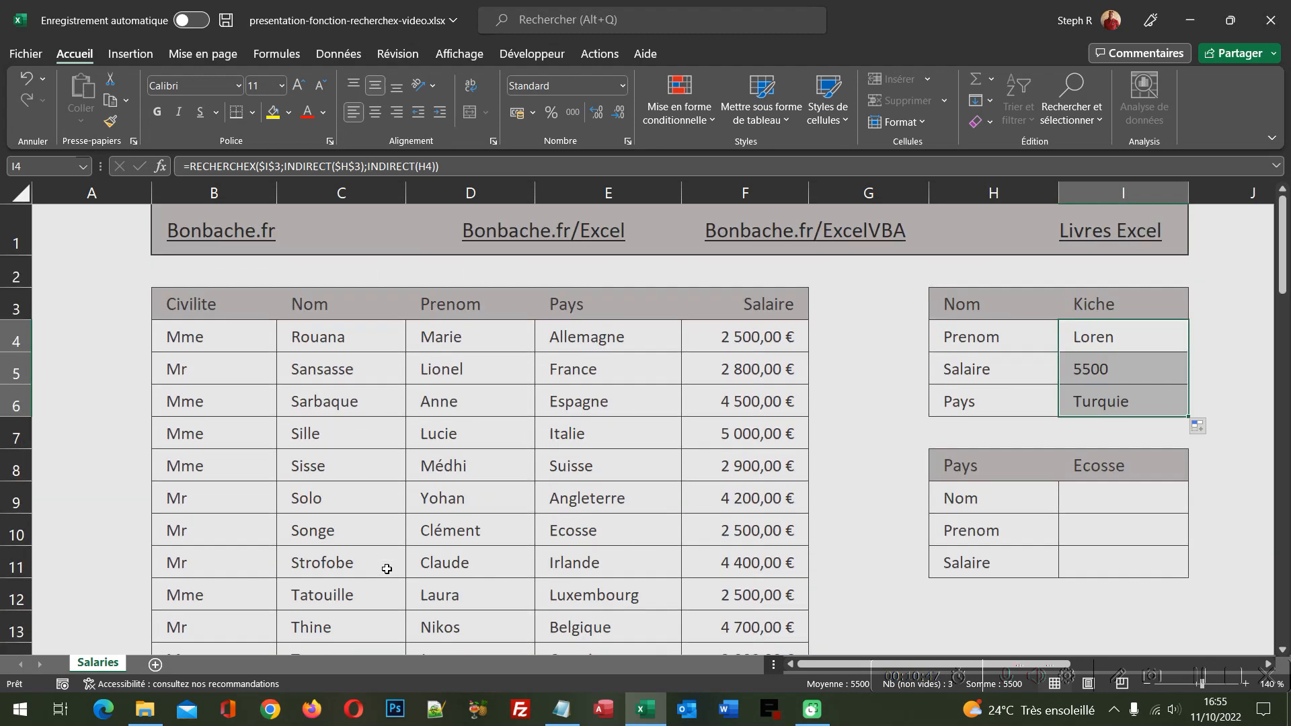
# Choose the surname from table row 15 in the list of cell I3 and check the extracted details against the table
pyautogui.click(1143, 308)
pyautogui.click(1198, 312)
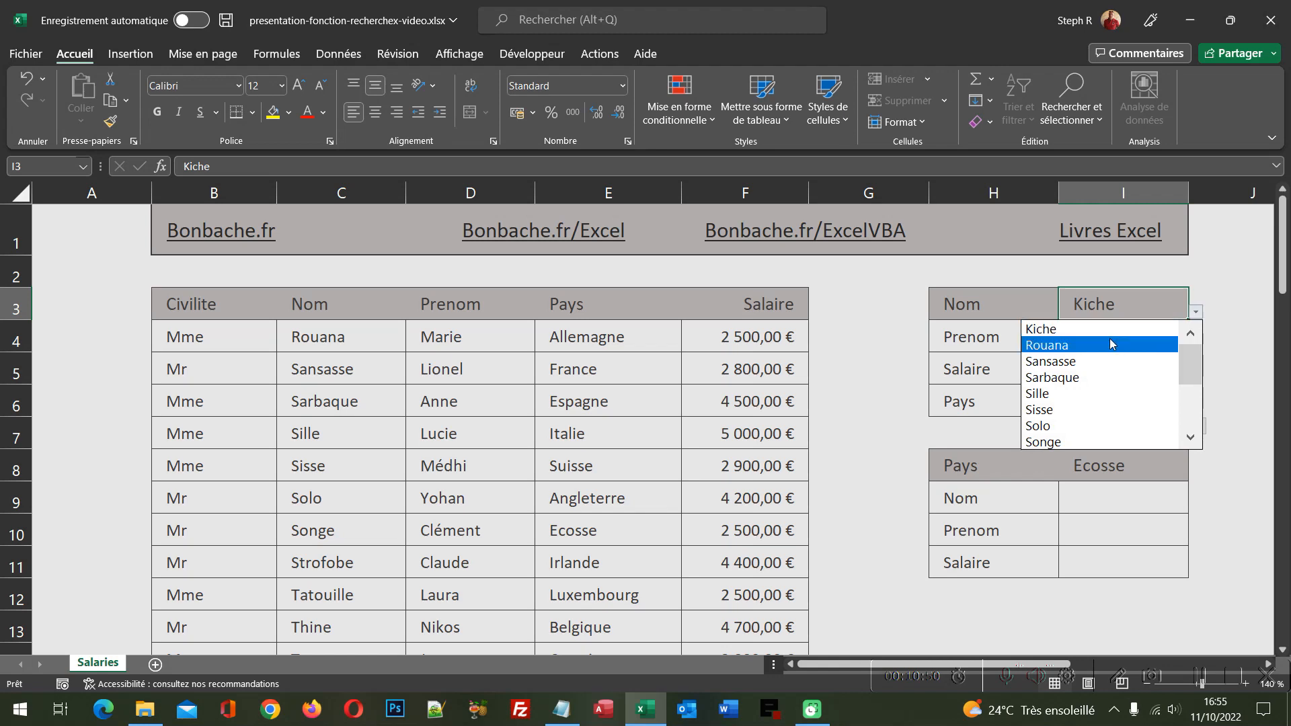
pyautogui.click(1188, 423)
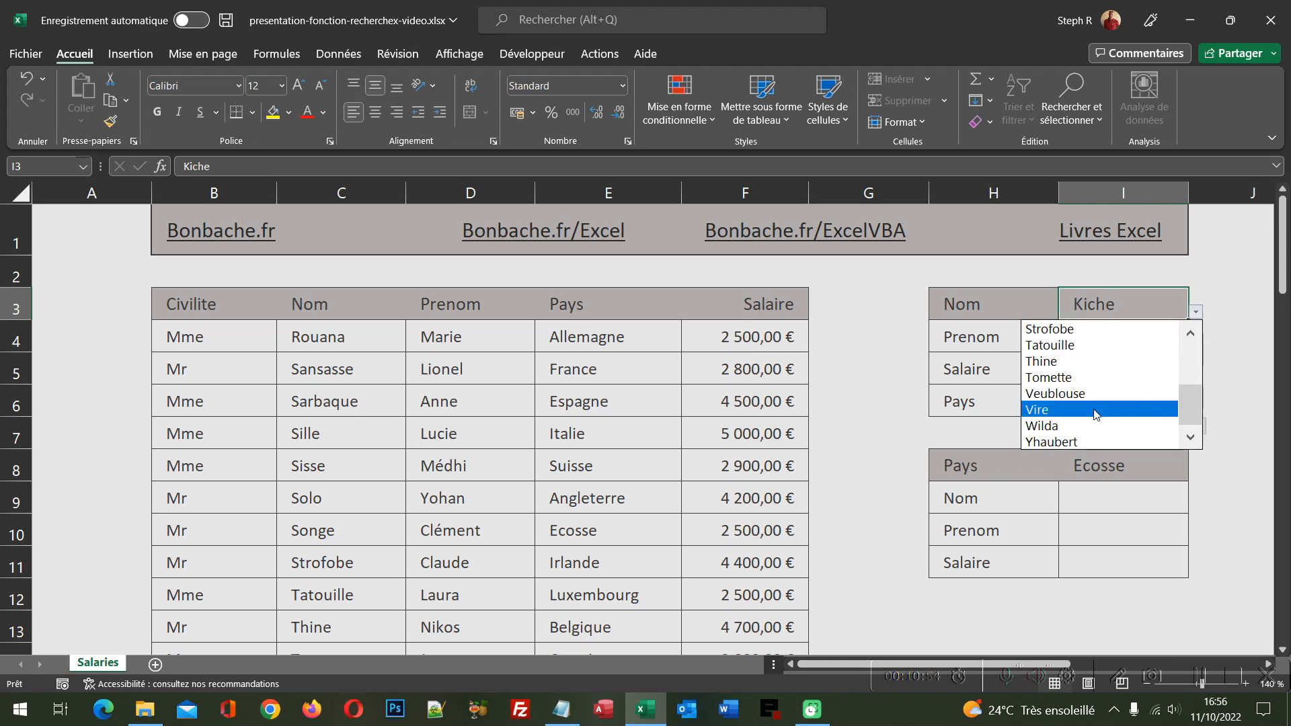
pyautogui.click(1094, 411)
pyautogui.scroll(-1, 377, 450)
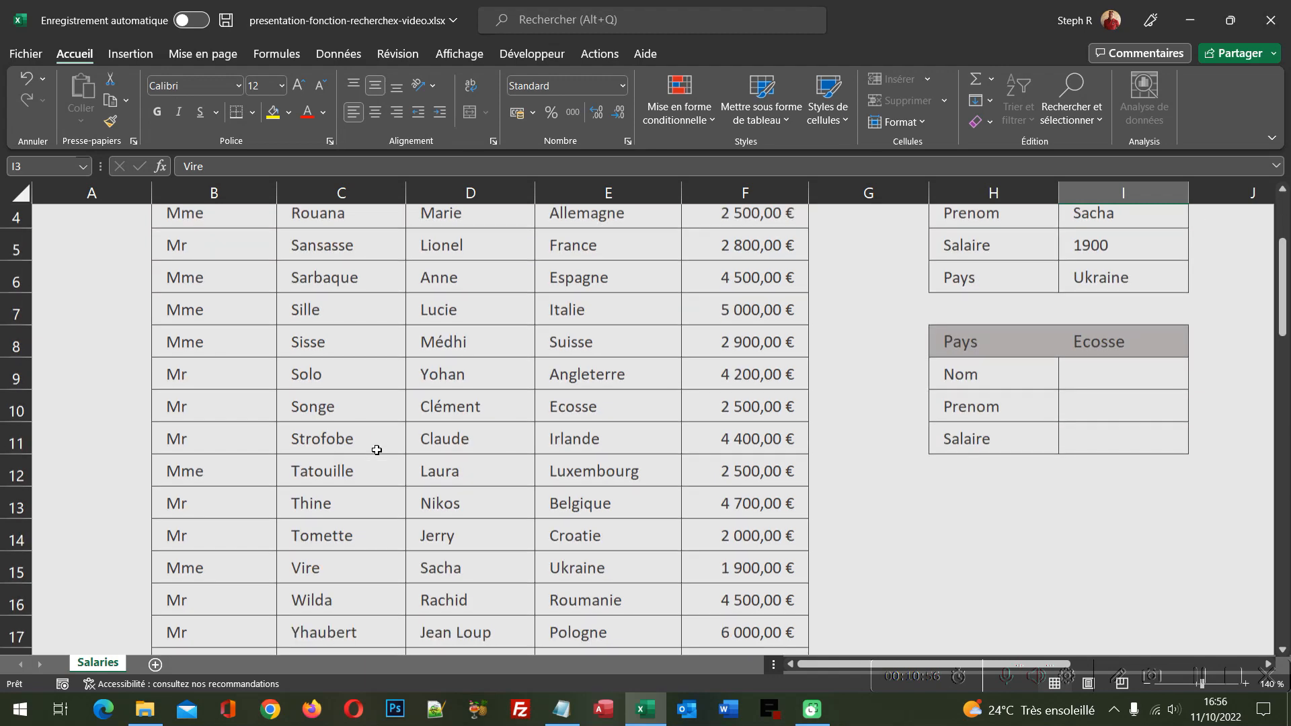
pyautogui.scroll(-2, 377, 450)
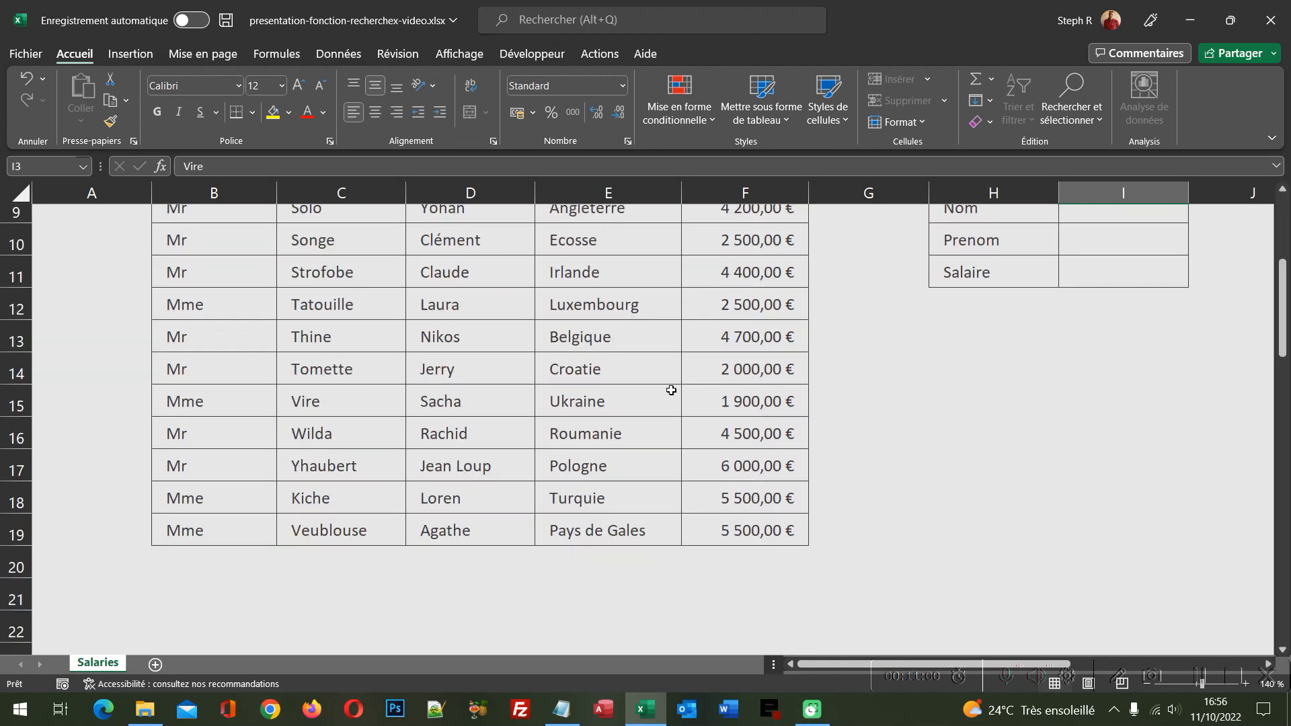
pyautogui.scroll(1, 744, 405)
pyautogui.scroll(3, 744, 406)
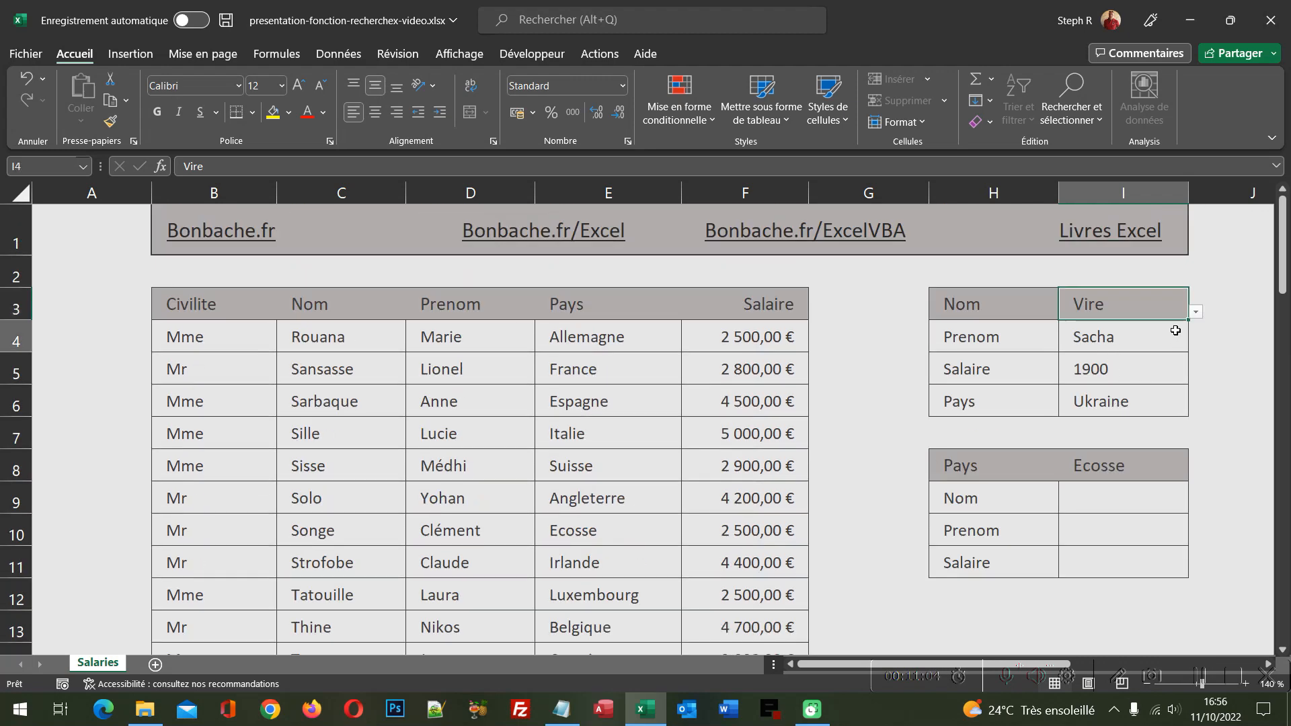
pyautogui.moveTo(1176, 332); pyautogui.dragTo(1167, 392)
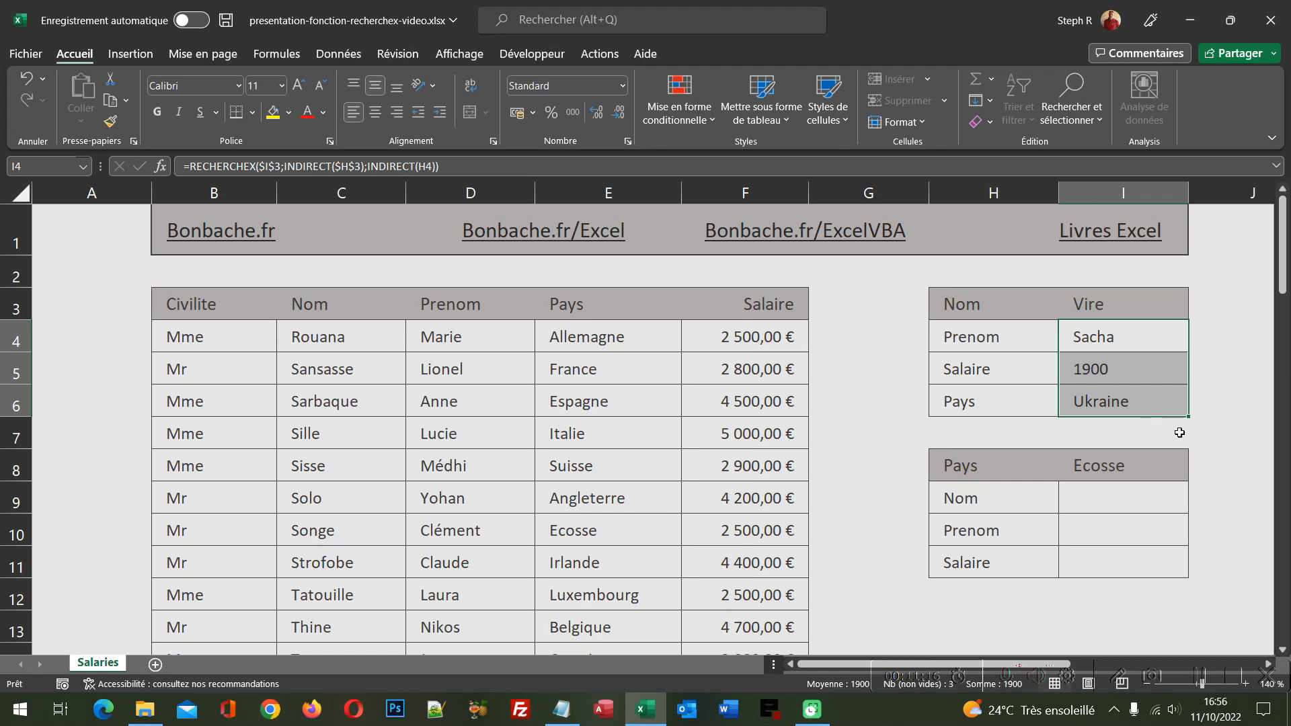
# Copy the text of the RECHERCHEX formula from cell I4 and paste it into cell I9, beside the second panel's Nom label
pyautogui.click(1100, 338)
pyautogui.click(447, 166)
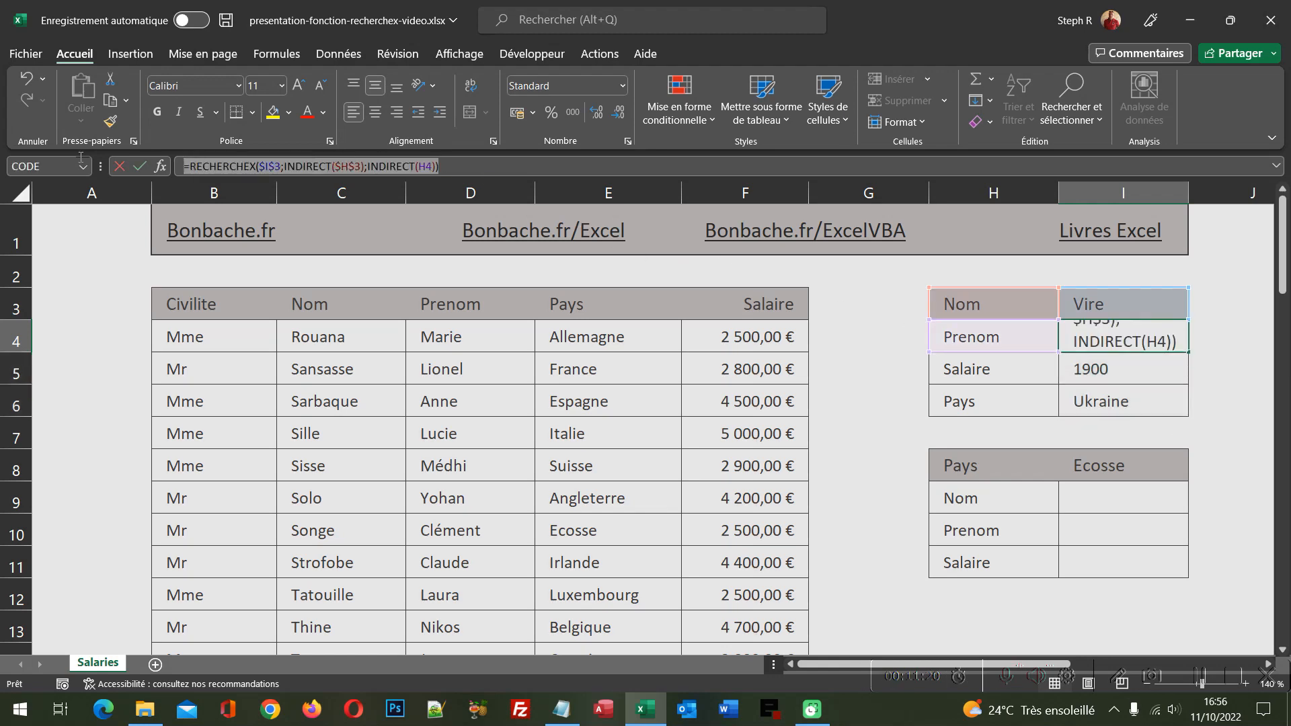
pyautogui.press('Escape')
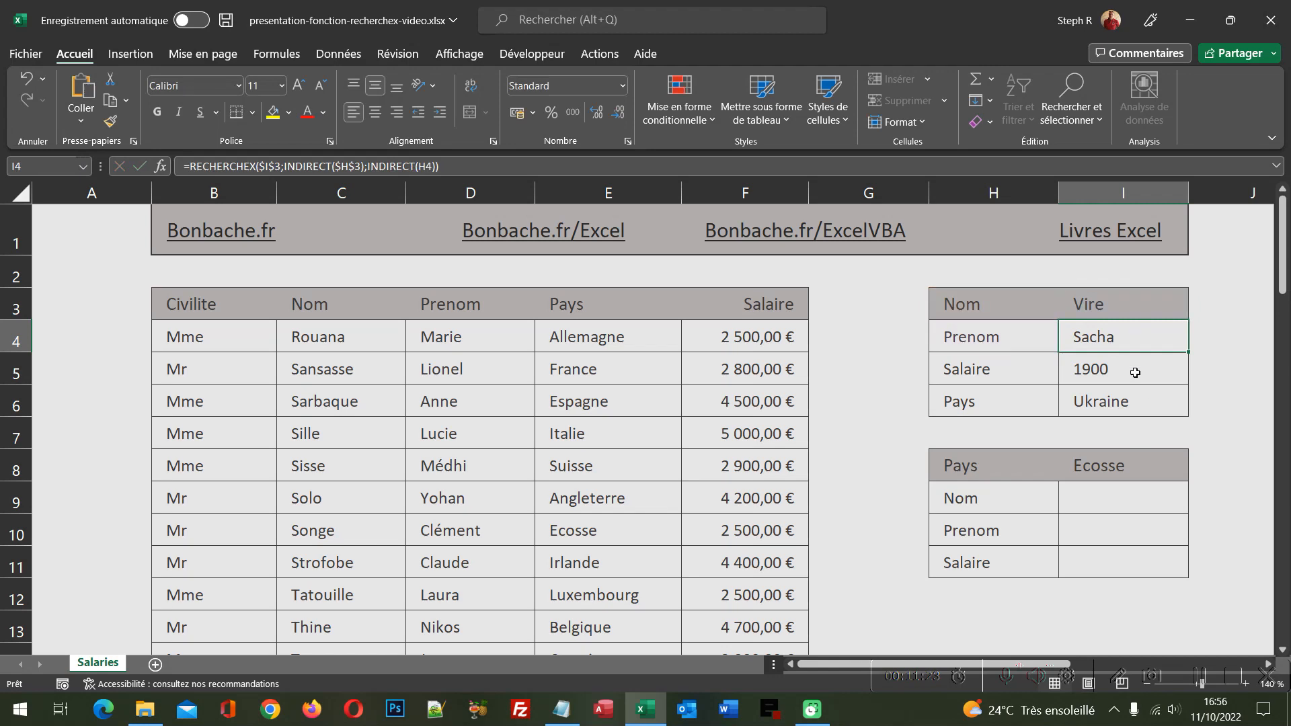
pyautogui.click(1116, 505)
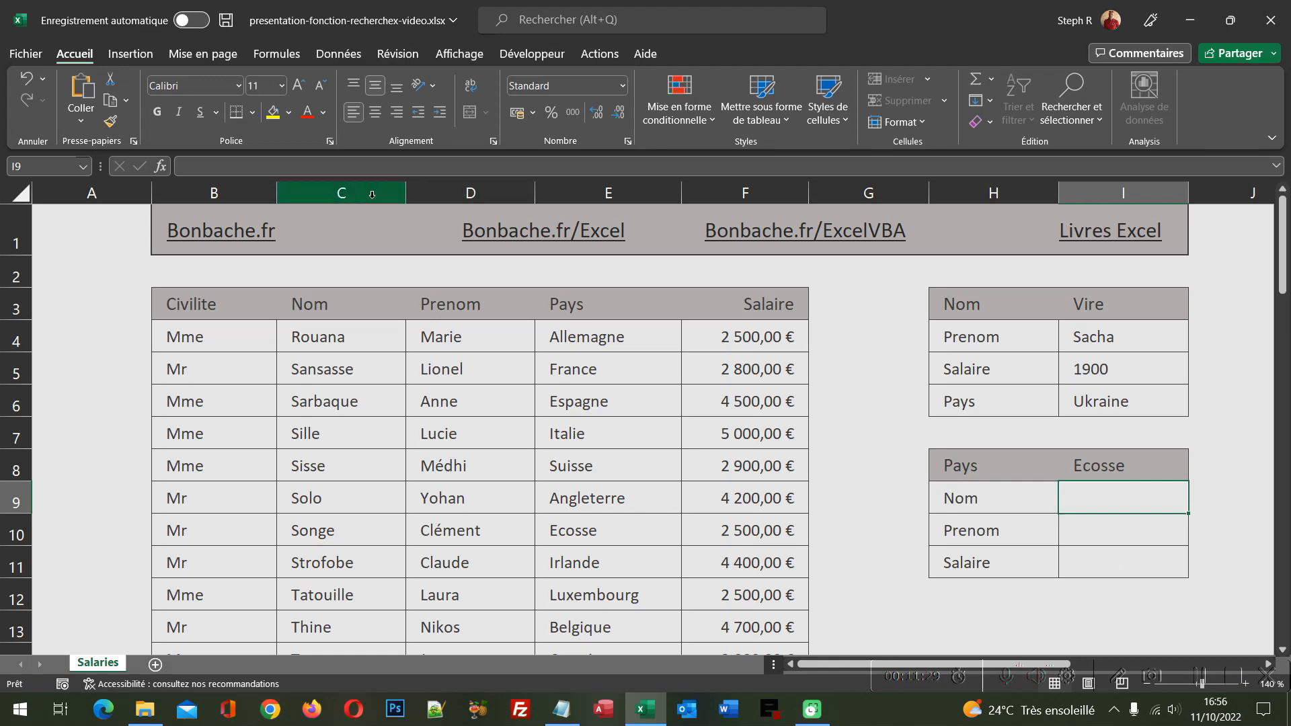
pyautogui.click(243, 168)
pyautogui.hotkey('ctrl', 'v')
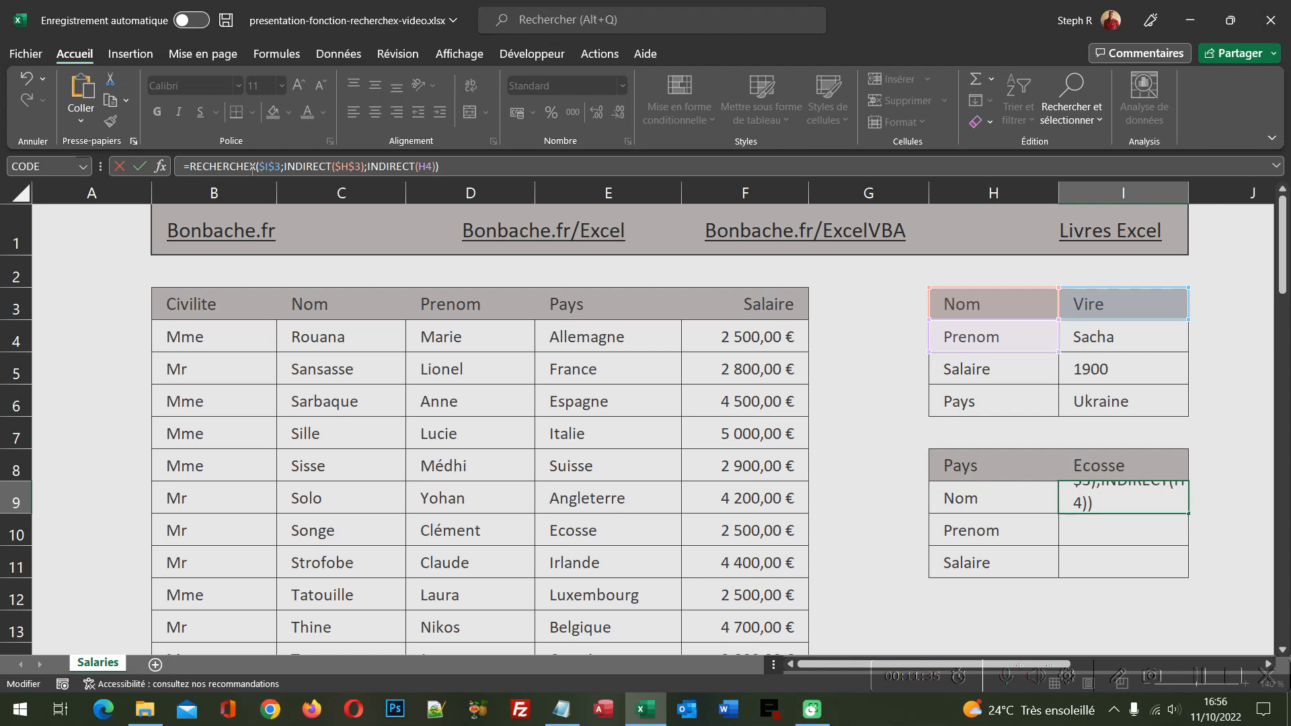
# In the I9 formula, change the lookup value to $I$8 and the first INDIRECT reference to $H$8
pyautogui.click(270, 167)
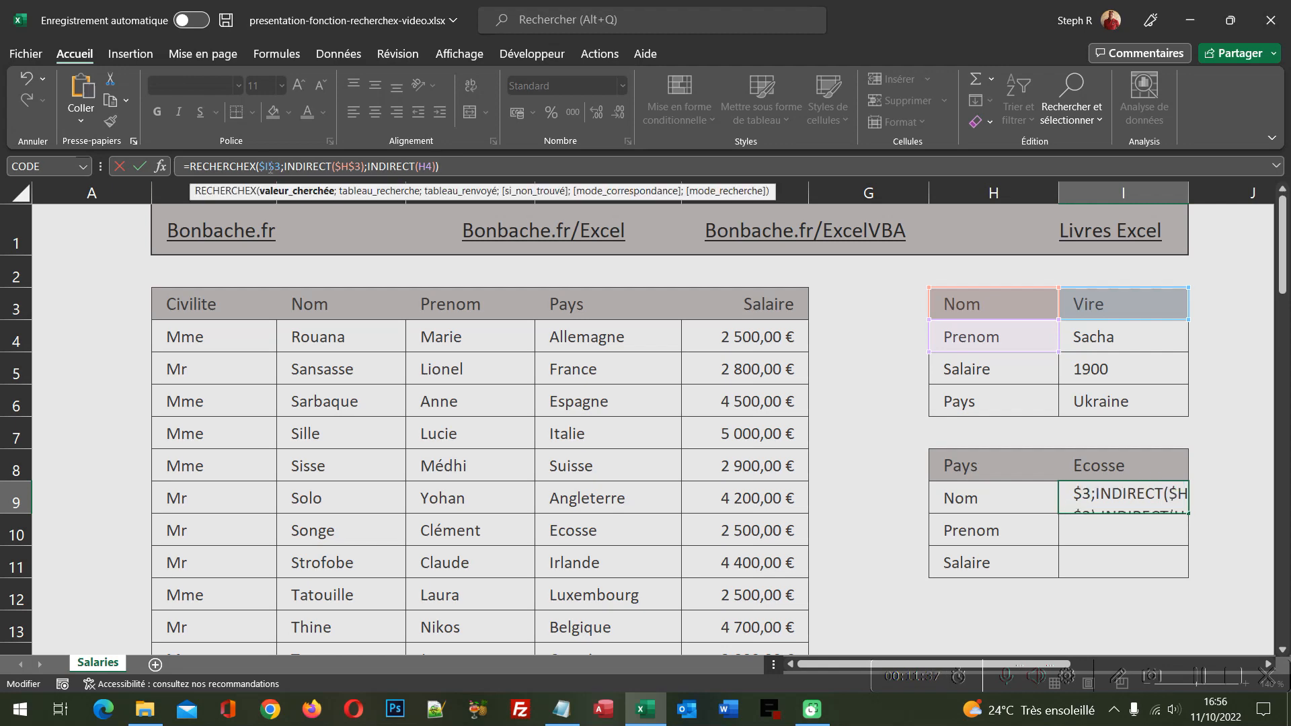
pyautogui.doubleClick(270, 167)
pyautogui.click(1116, 463)
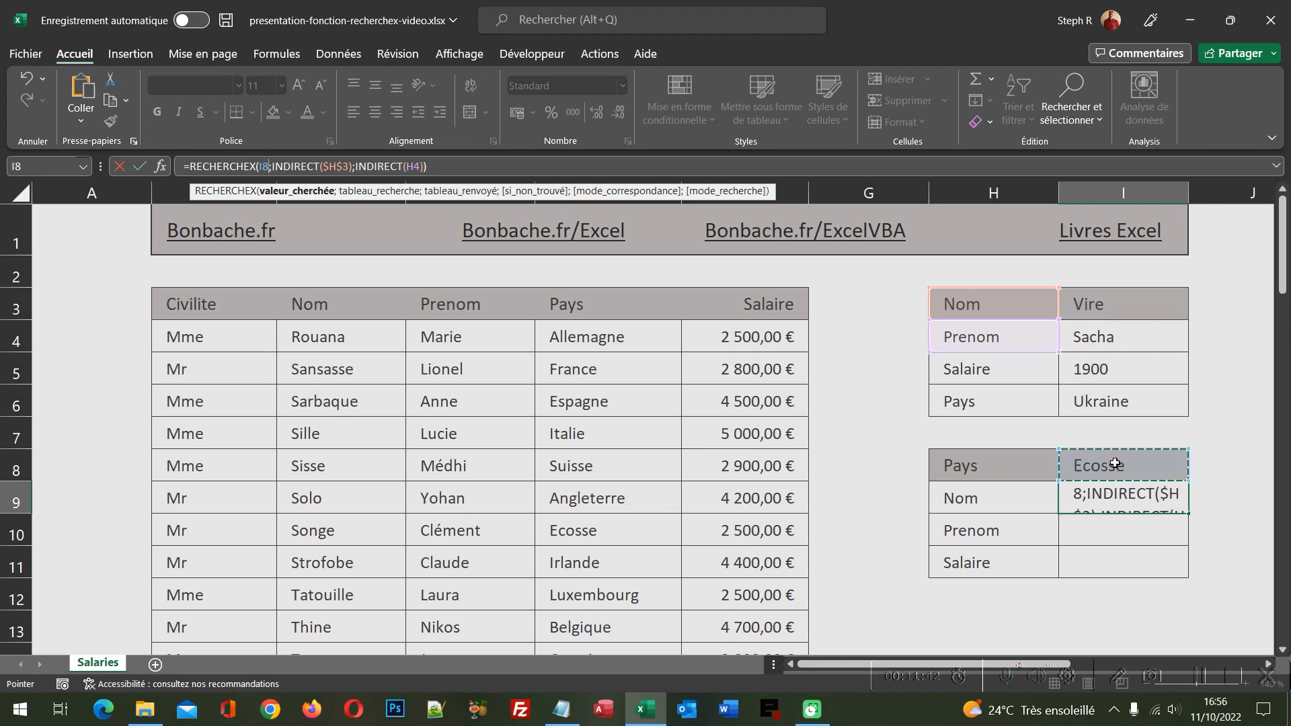
pyautogui.press('F4')
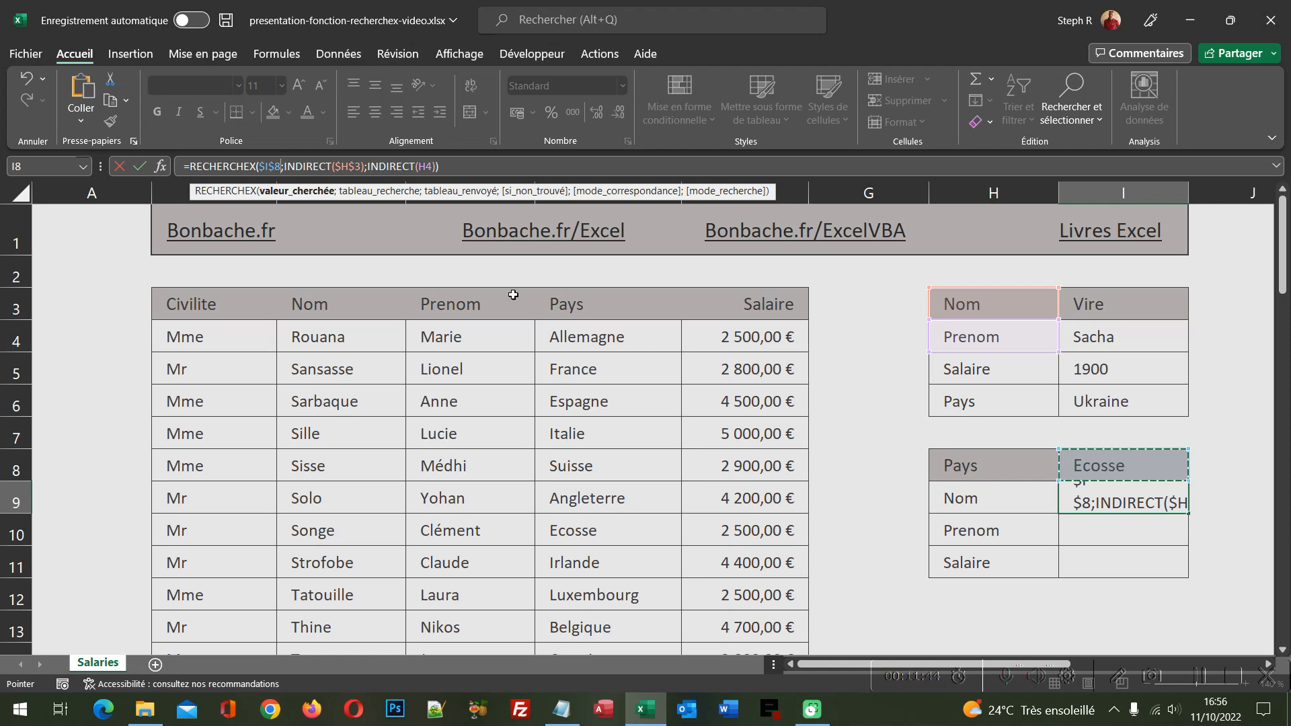
pyautogui.doubleClick(348, 167)
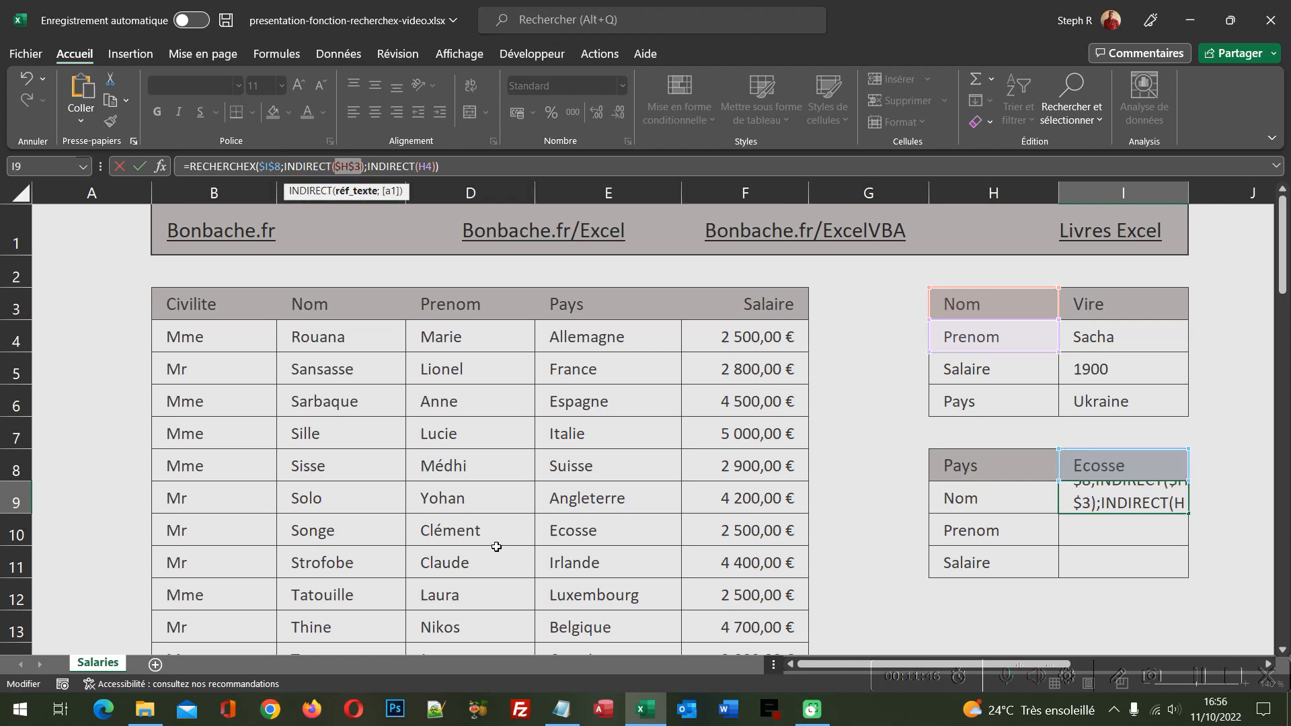
pyautogui.click(1021, 470)
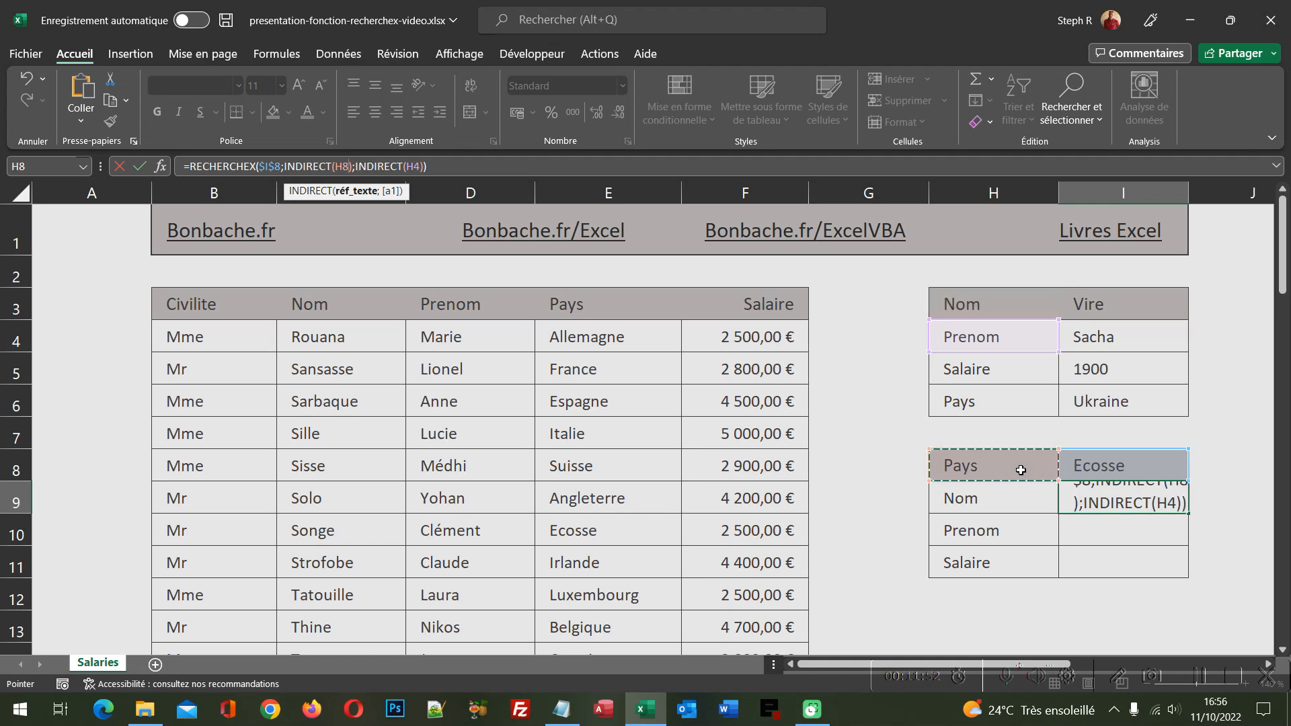
pyautogui.press('F4')
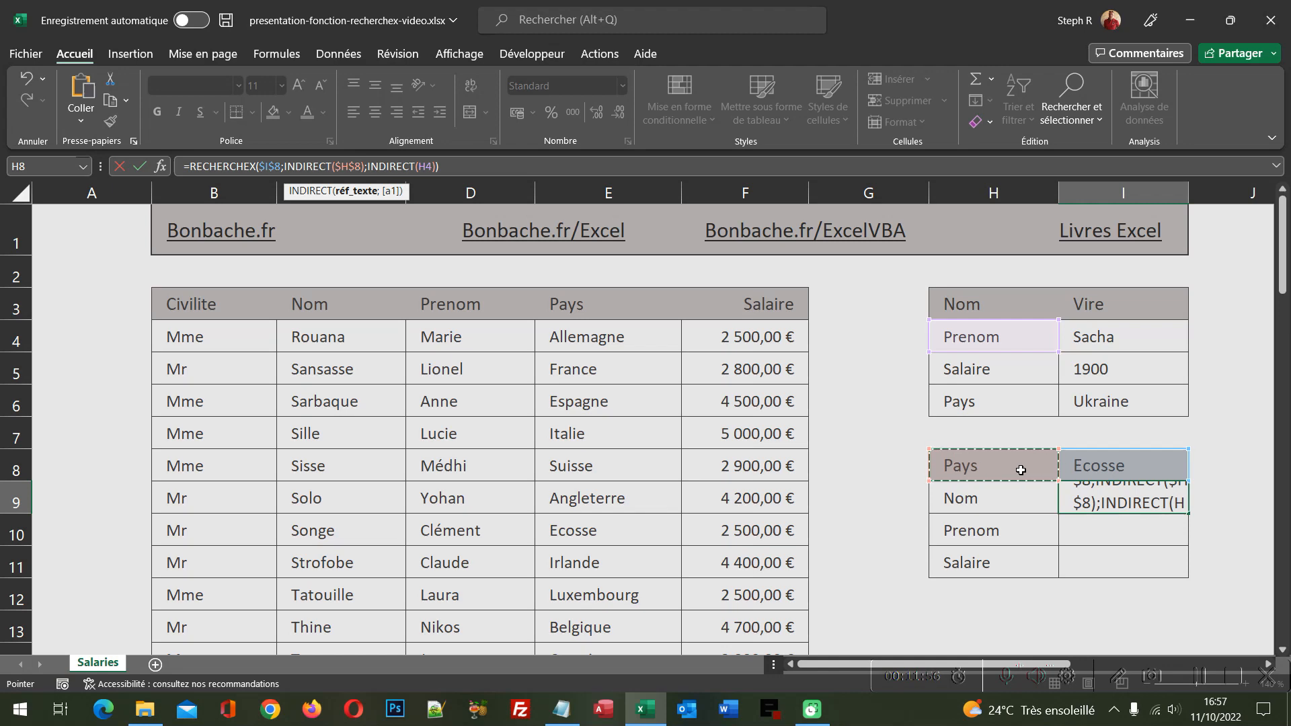
# Change the second INDIRECT reference in the I9 formula to H9 and validate the formula
pyautogui.doubleClick(426, 166)
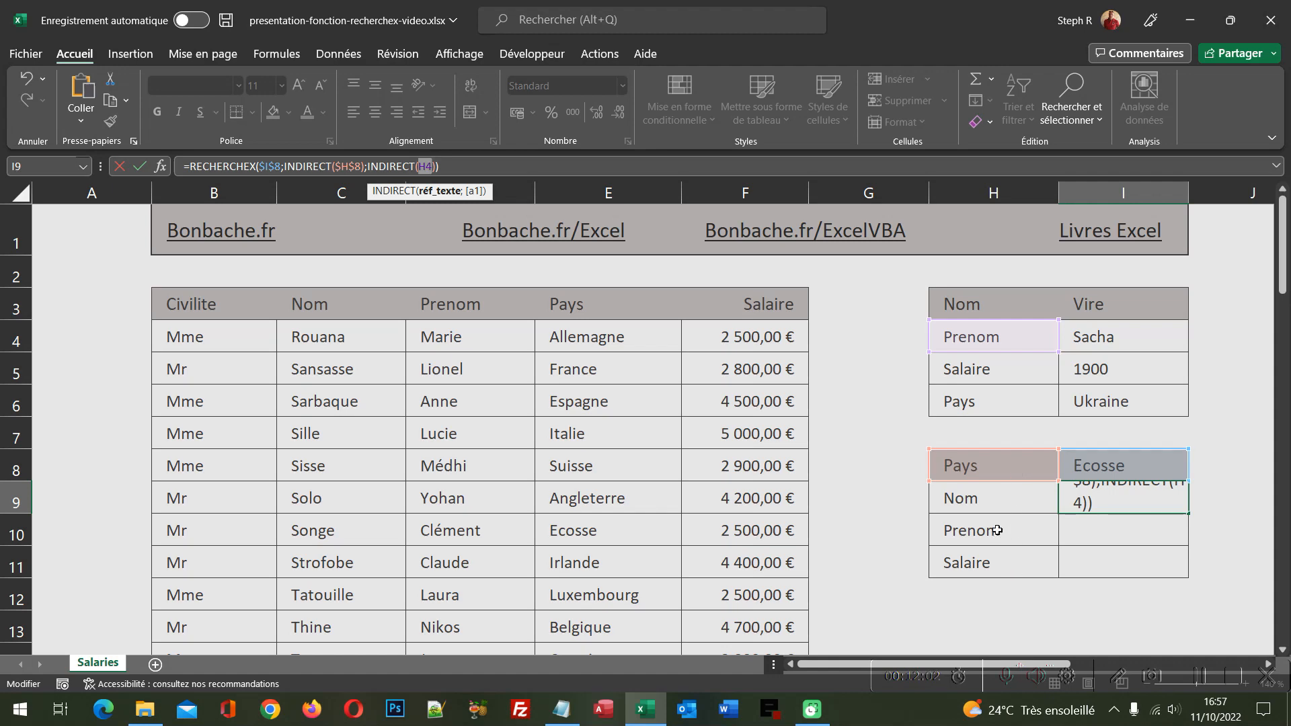
pyautogui.click(997, 501)
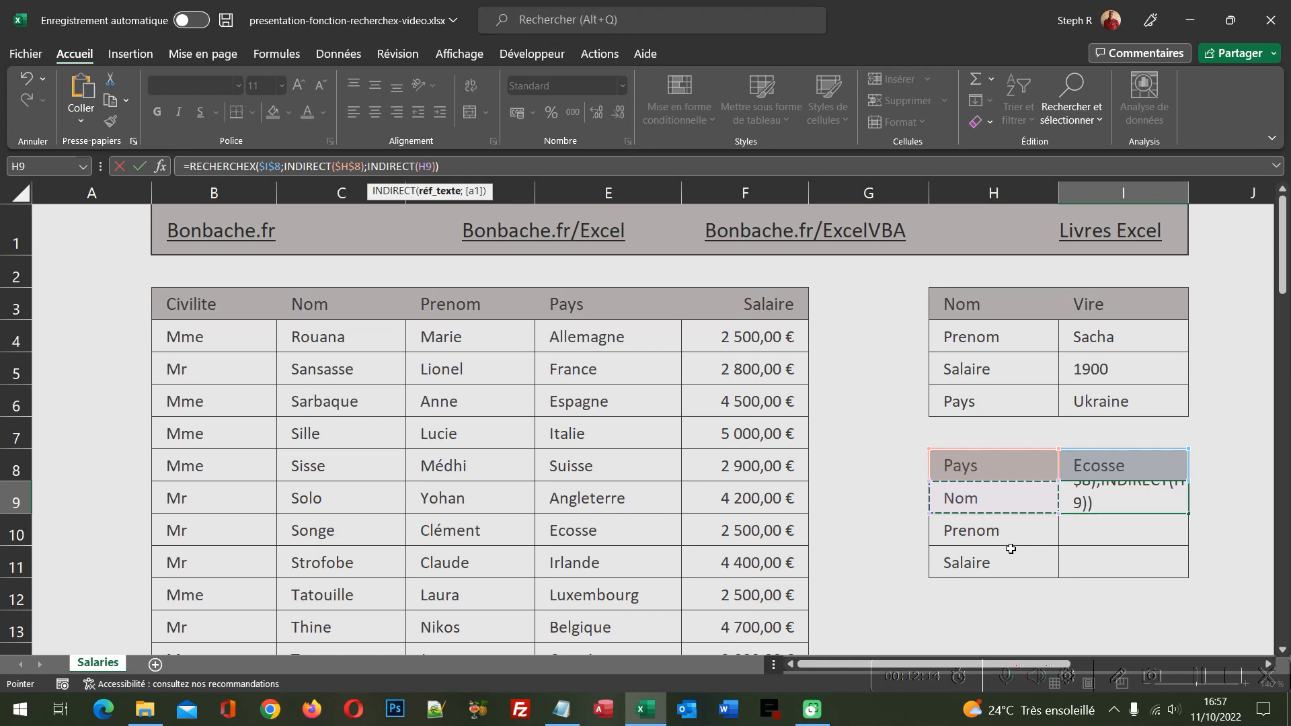
pyautogui.hotkey('ctrl', 'Return')
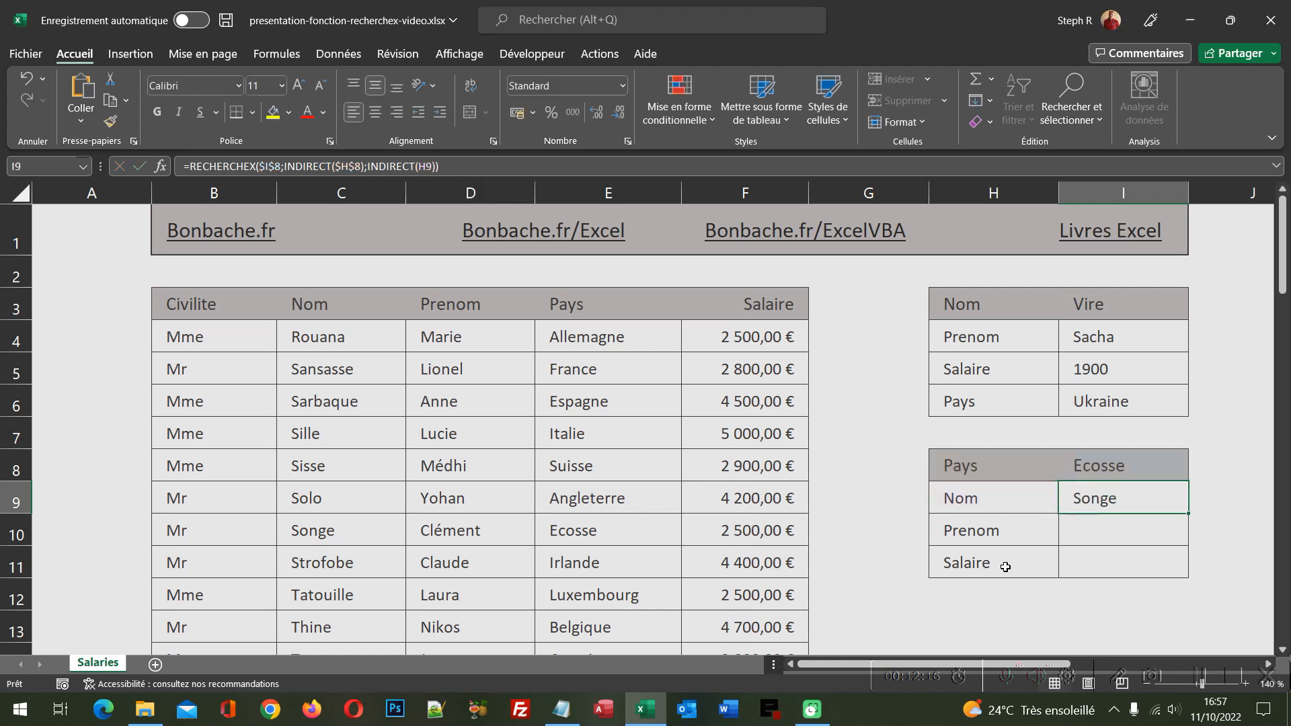
# Copy the formula of cell I9 down through I11, filling without the formatting so the destination cells keep their own formats
pyautogui.doubleClick(1189, 513)
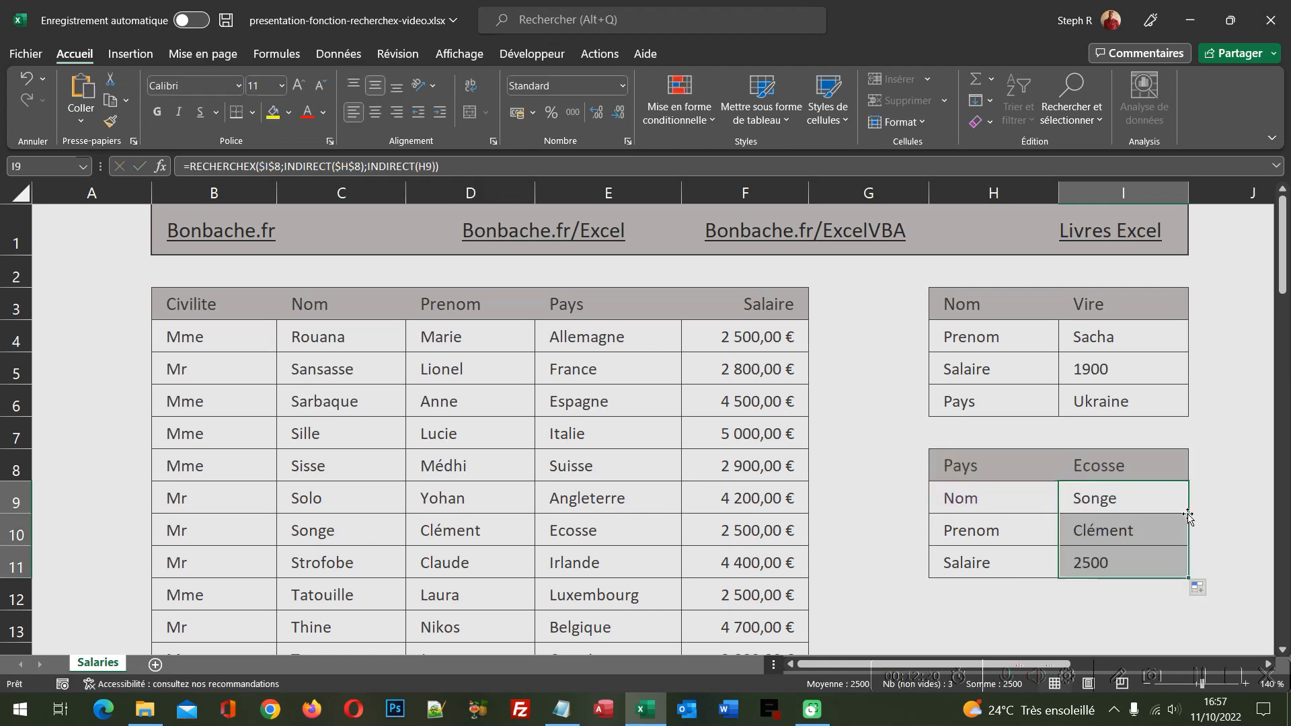
pyautogui.click(1201, 590)
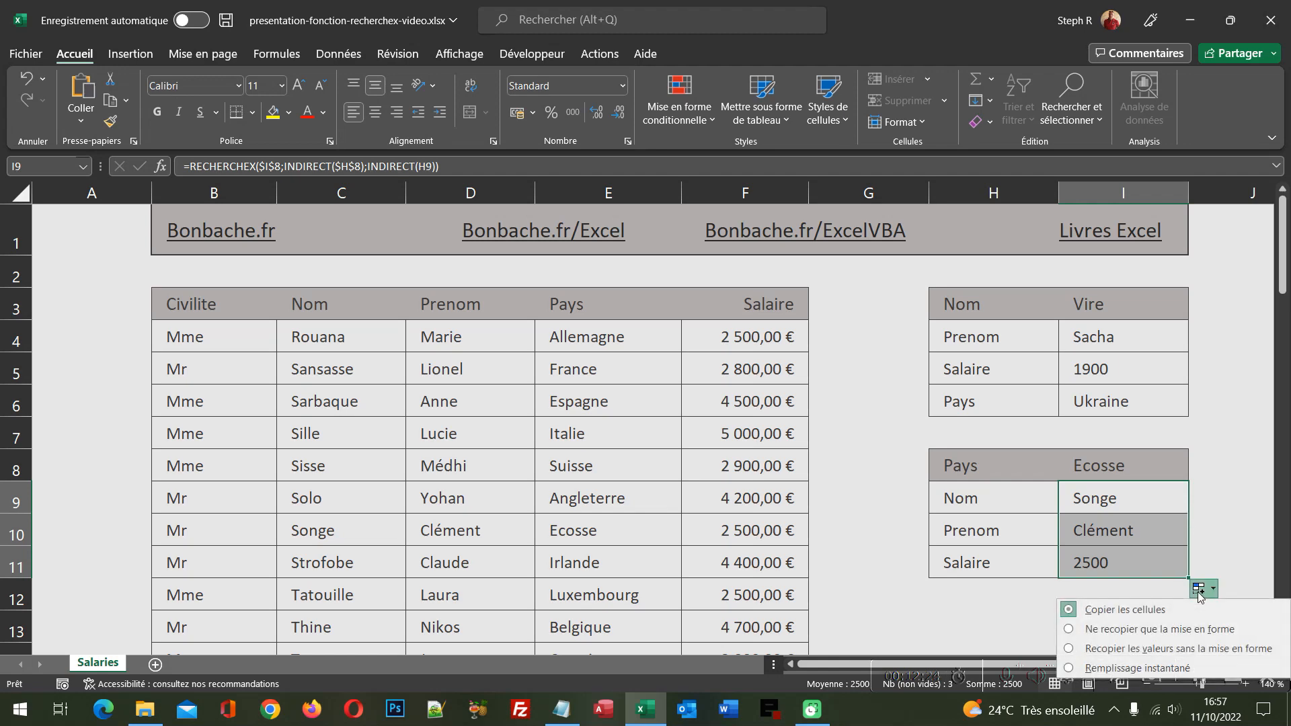
pyautogui.click(1145, 650)
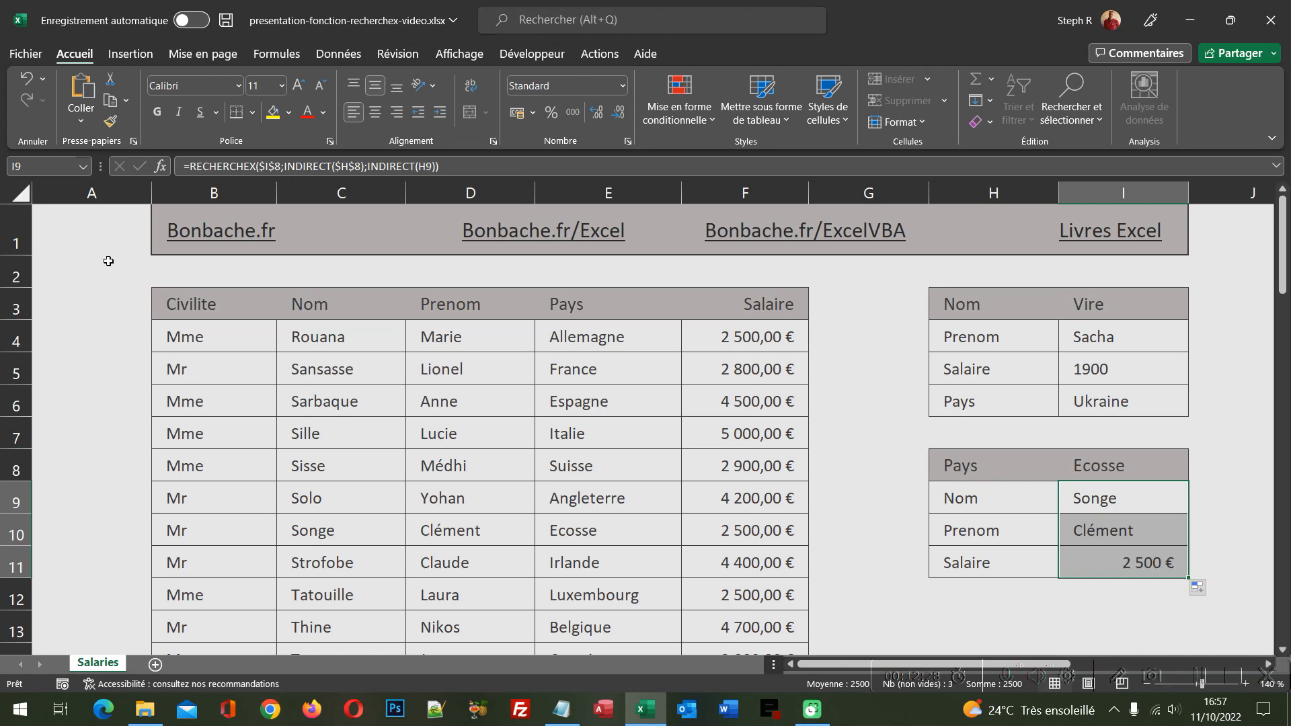
pyautogui.click(83, 241)
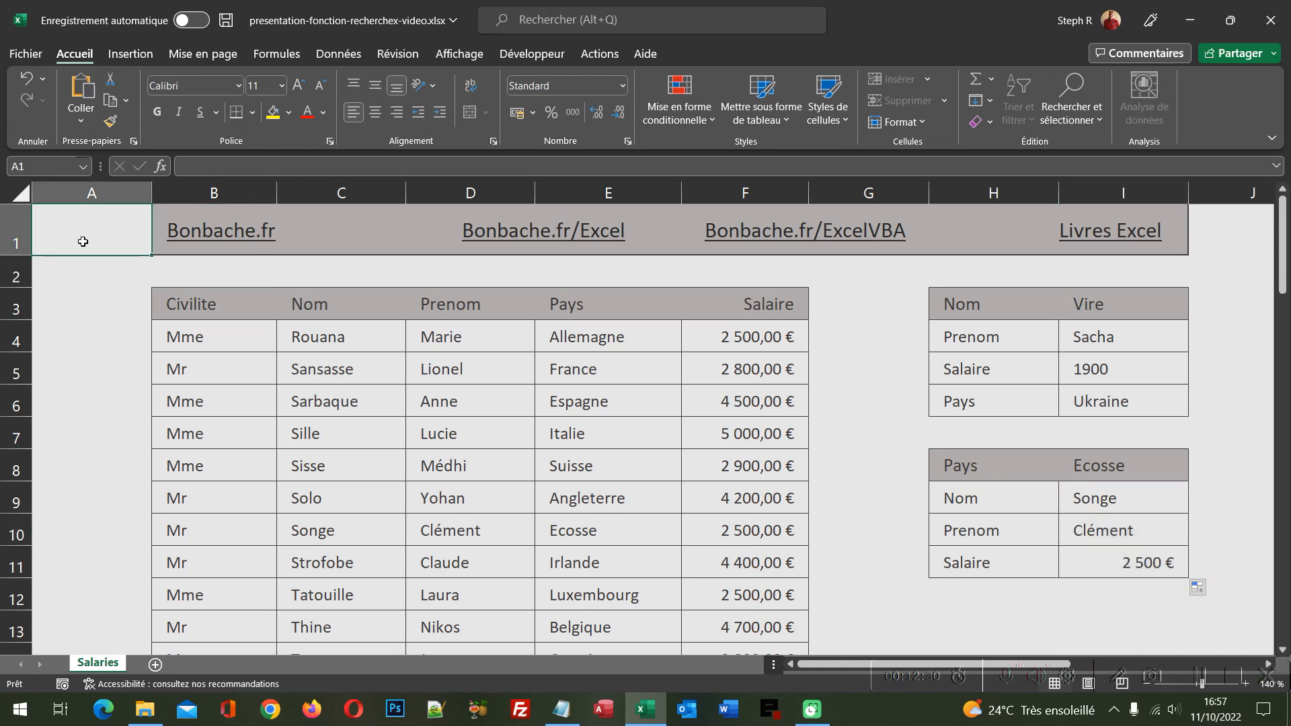